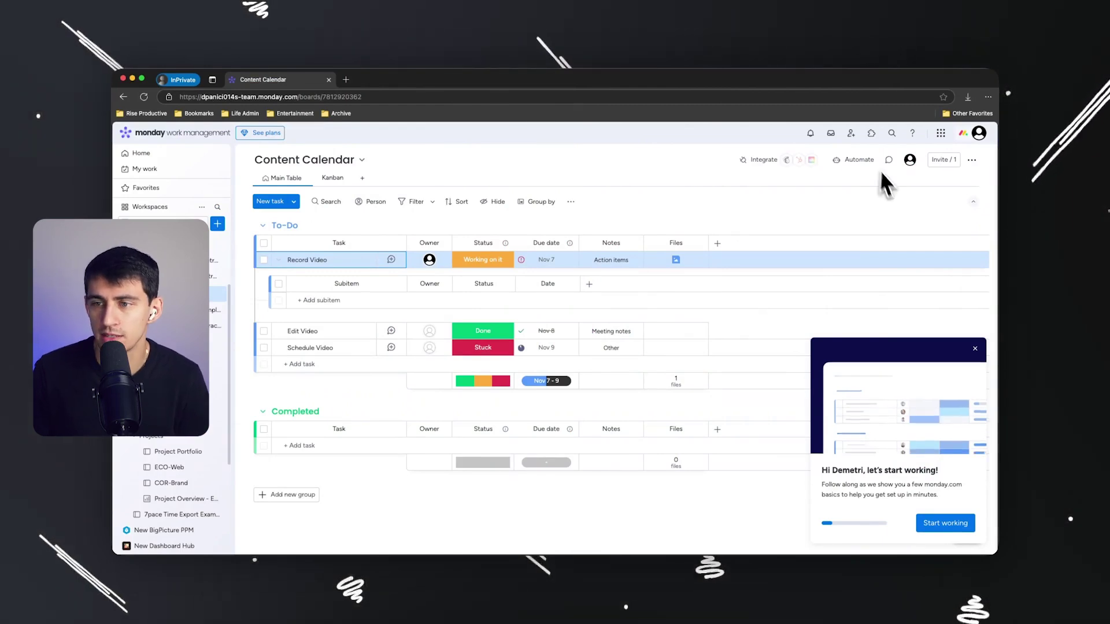
- Search the apps marketplace for '7pace' and open the 7pace Timetracker app page
{"action": "left_click", "coordinate": [871, 133]}
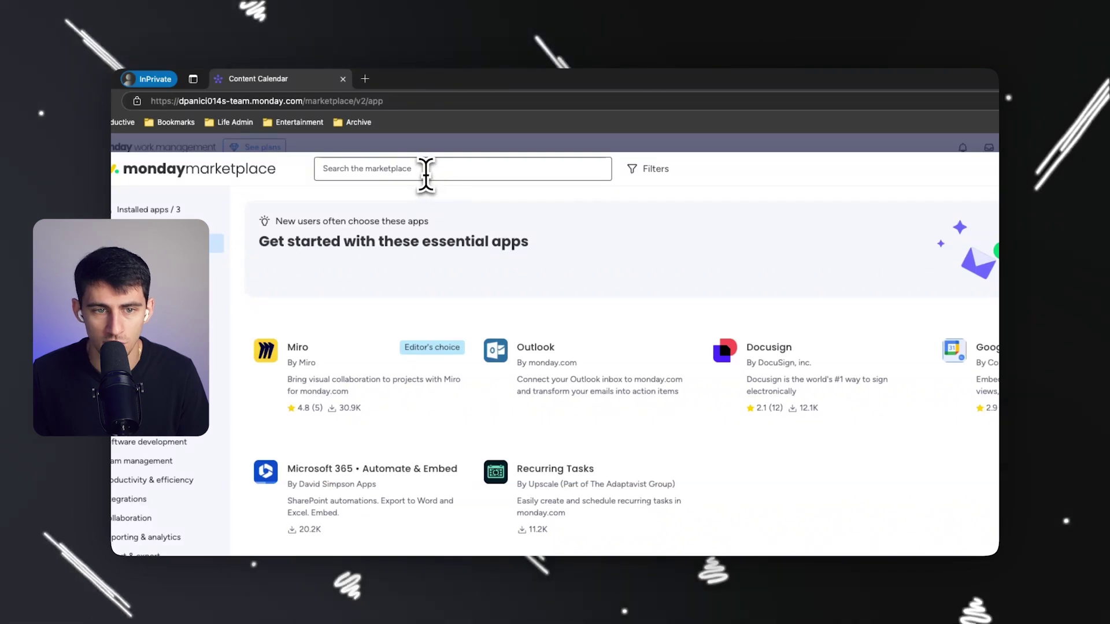
{"action": "left_click", "coordinate": [420, 169]}
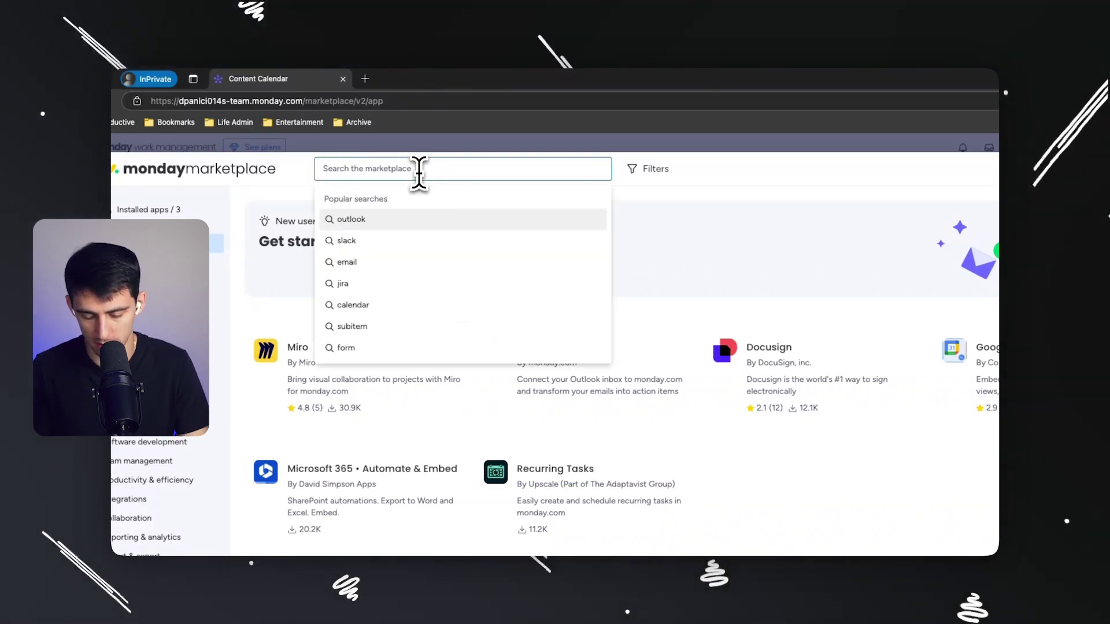
{"action": "type", "text": "7pace"}
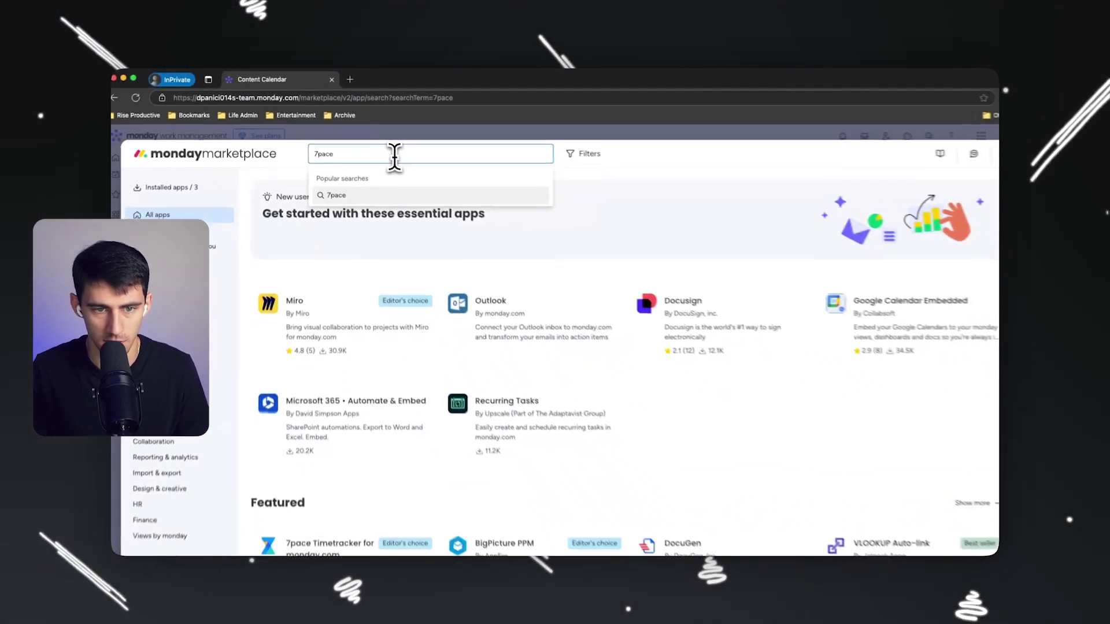
{"action": "key", "text": "Return"}
{"action": "left_click", "coordinate": [355, 272]}
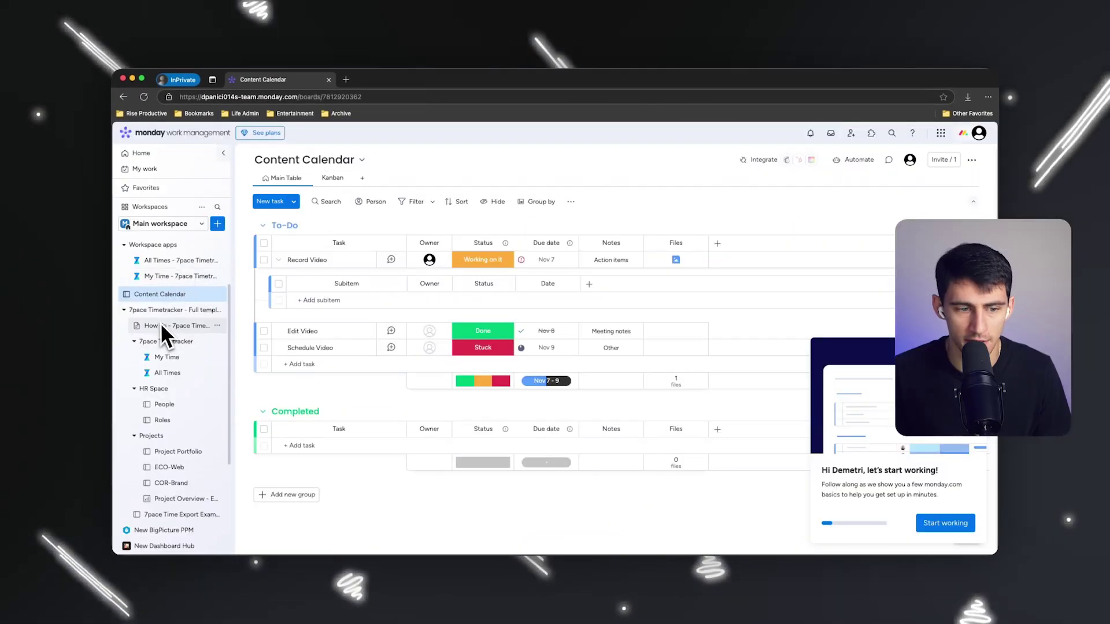
{"action": "left_click", "coordinate": [313, 265]}
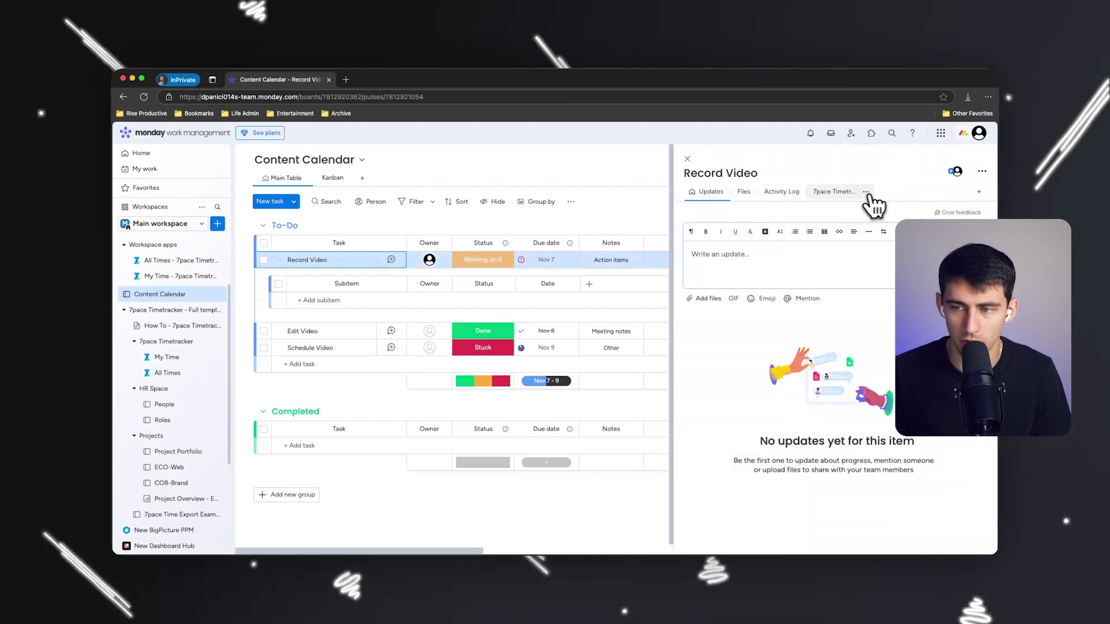
{"action": "left_click", "coordinate": [963, 186]}
{"action": "type", "text": "7pace"}
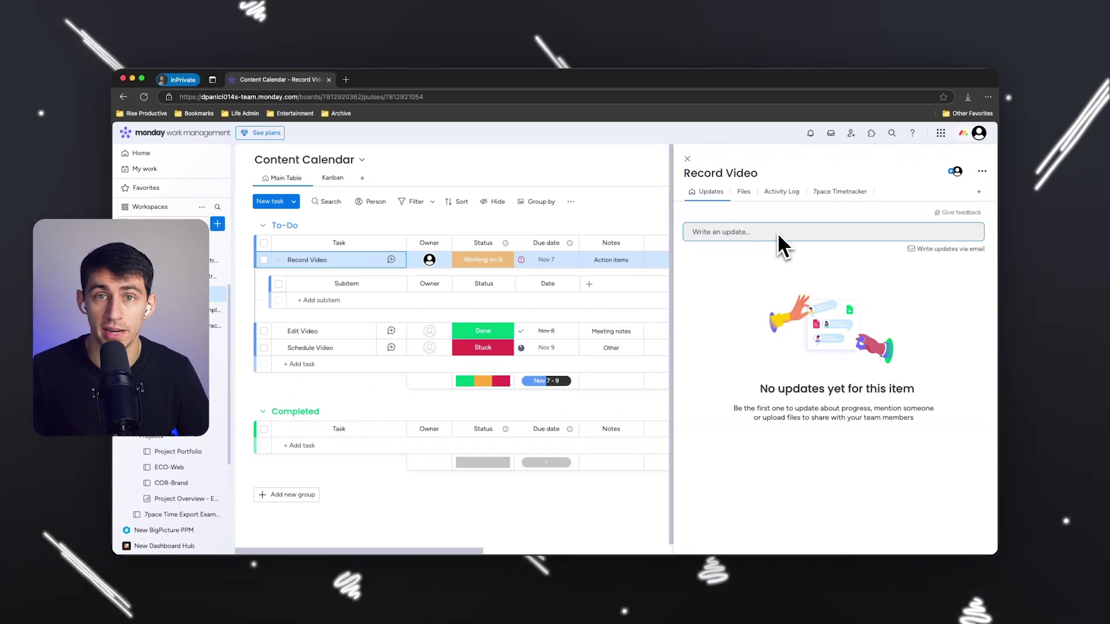
{"action": "left_click", "coordinate": [689, 161]}
- Add a Time tracking column and start a manual time session for Record Video
{"action": "left_click", "coordinate": [691, 272]}
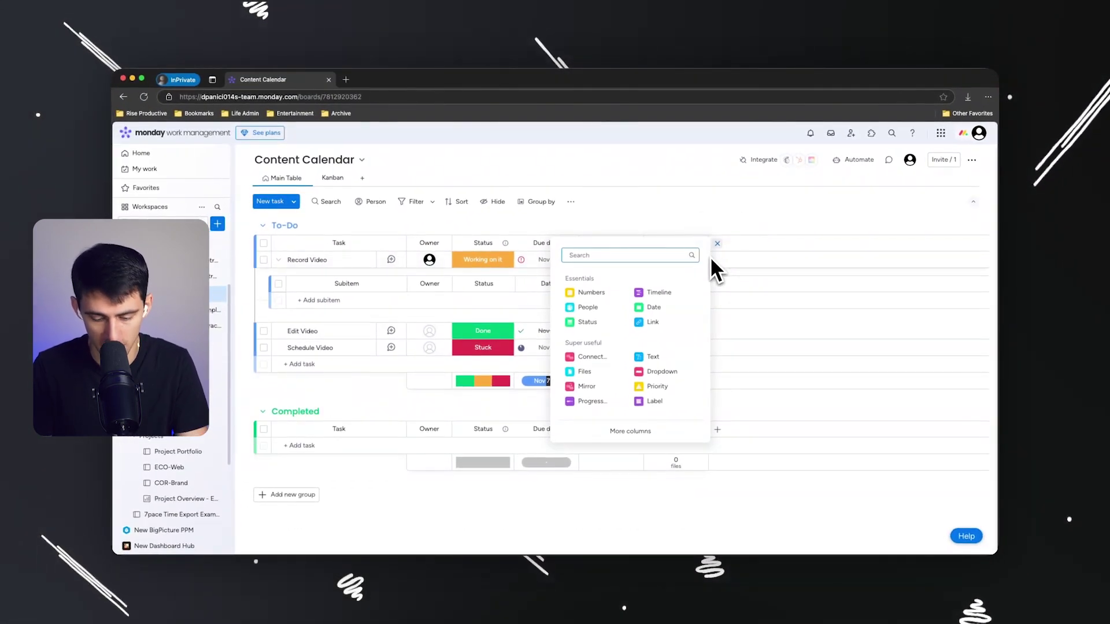
{"action": "type", "text": "time"}
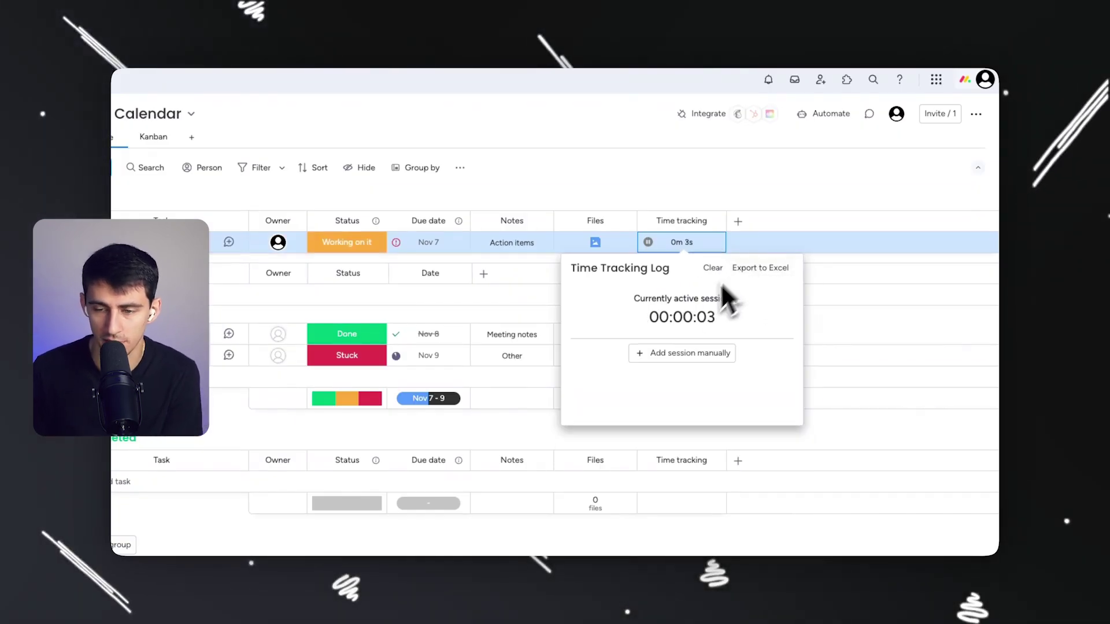
{"action": "left_click", "coordinate": [676, 354]}
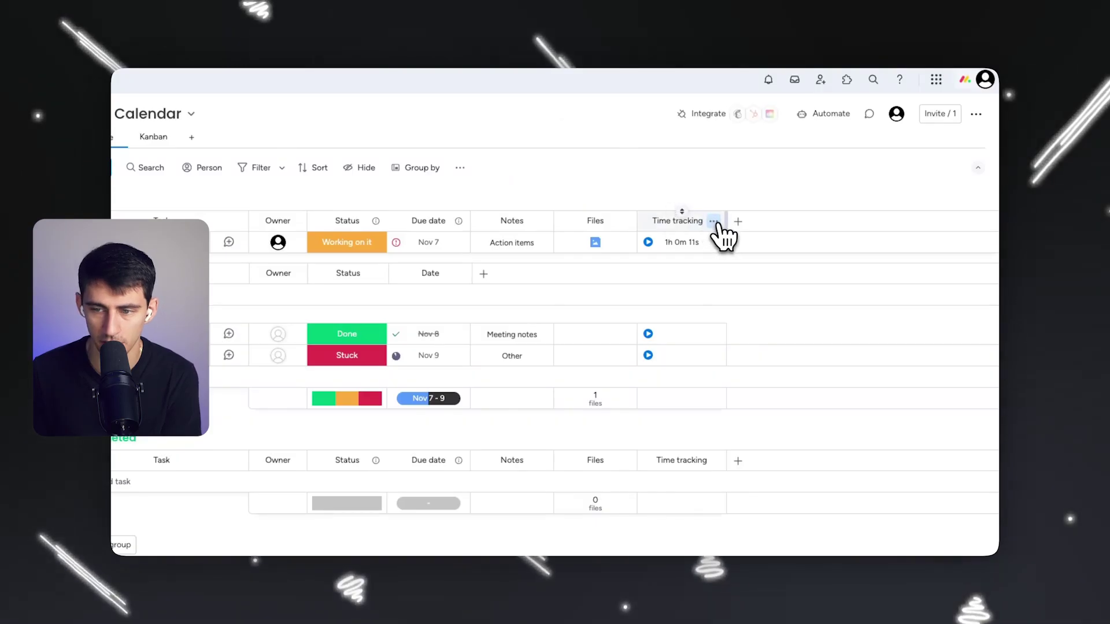
- Delete the Time tracking column from the board
{"action": "left_click", "coordinate": [715, 222]}
{"action": "left_click", "coordinate": [780, 478]}
{"action": "left_click", "coordinate": [582, 157]}
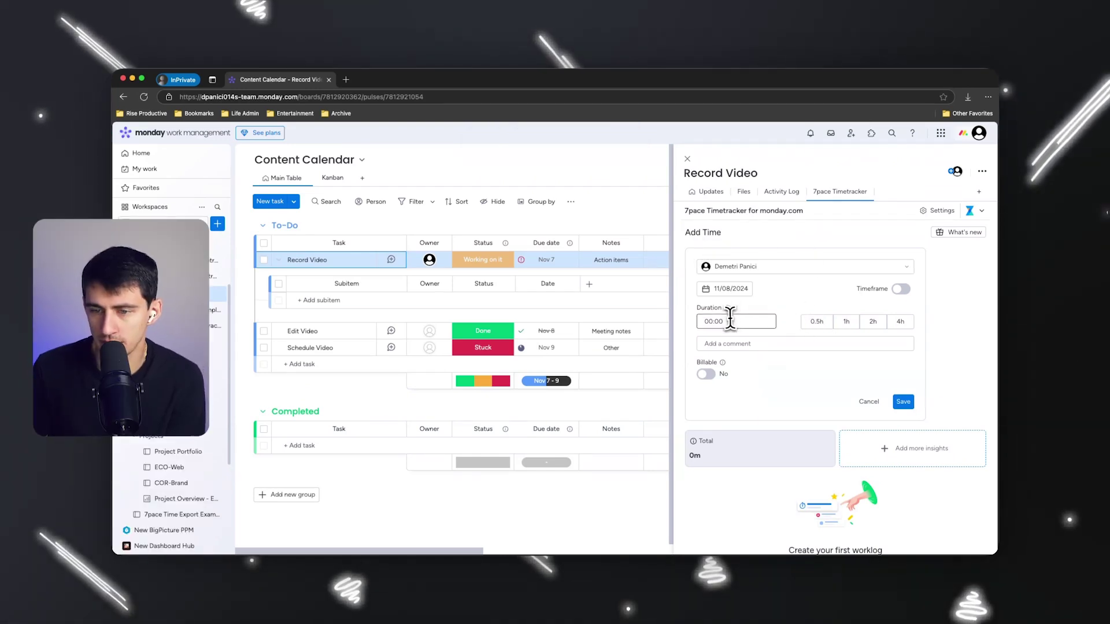
- Log a one-hour 7pace entry on Record Video with timeframe 09:30–10:30 AM
{"action": "left_click", "coordinate": [730, 318]}
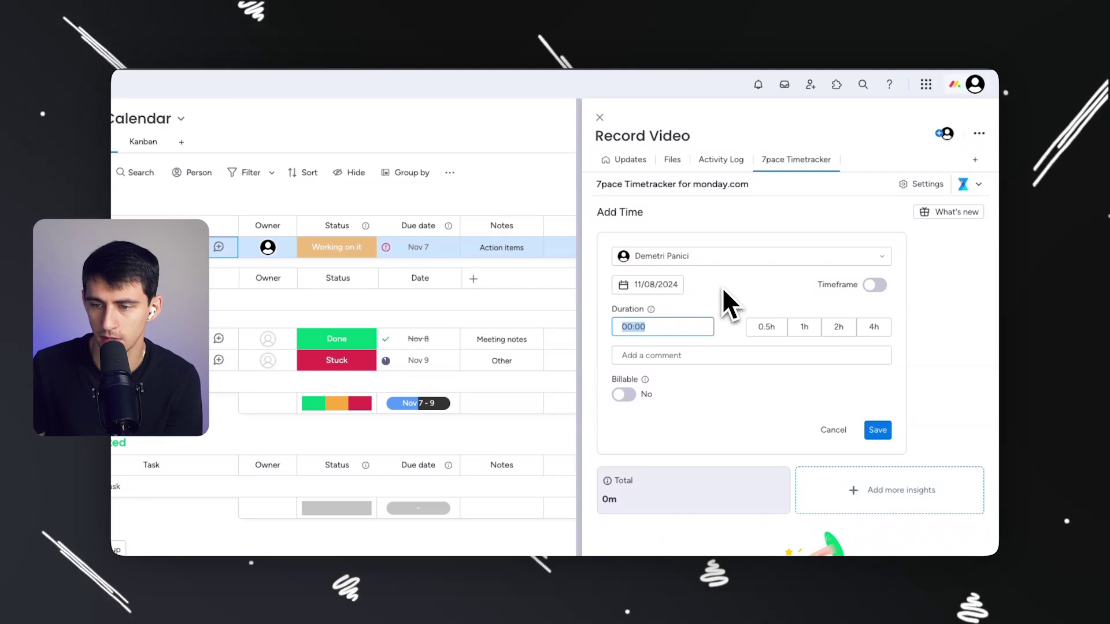
{"action": "left_click", "coordinate": [815, 333]}
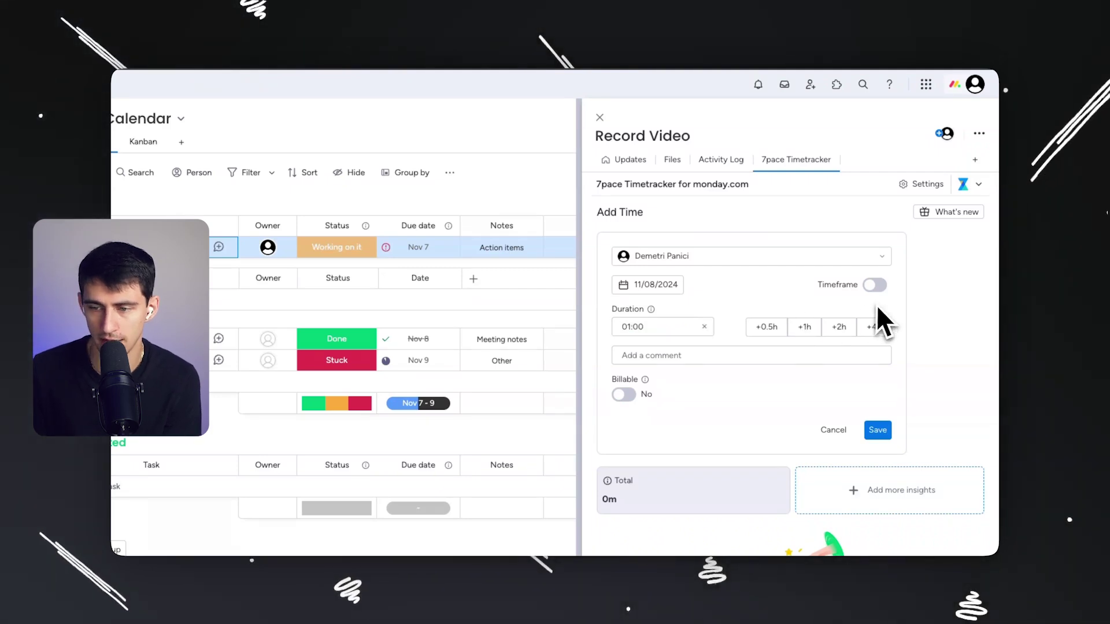
{"action": "left_click", "coordinate": [875, 285]}
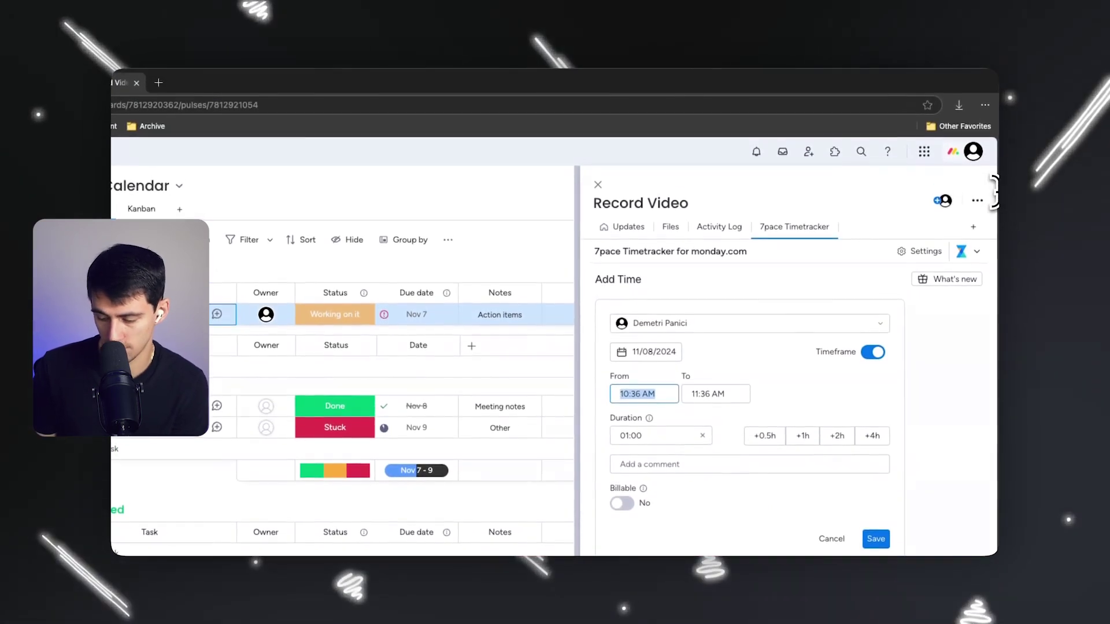
{"action": "type", "text": "9"}
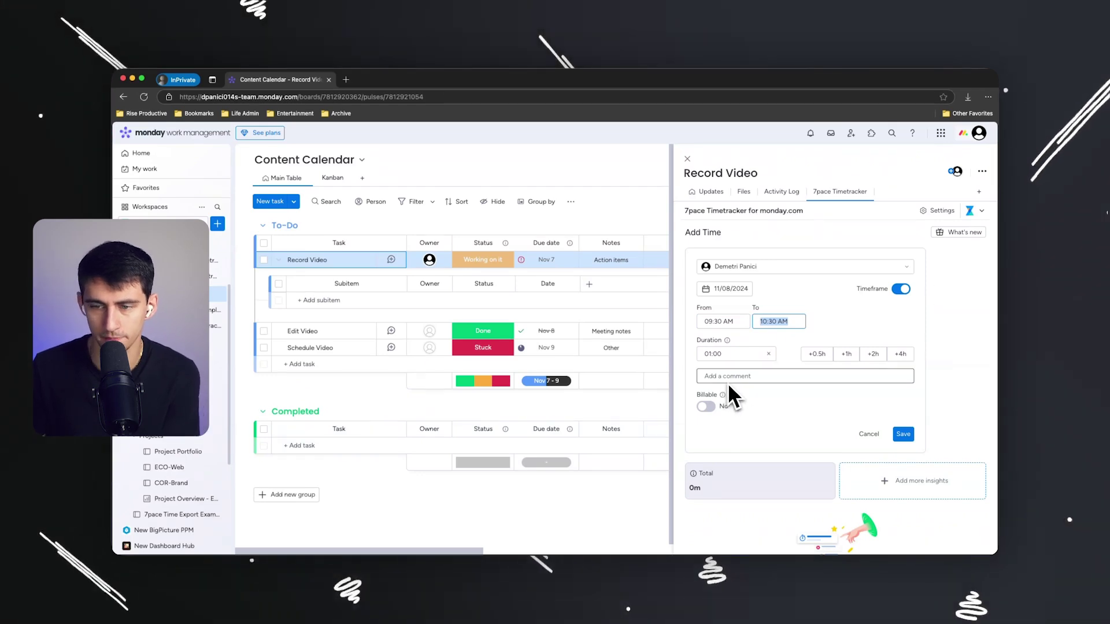
{"action": "left_click", "coordinate": [707, 406]}
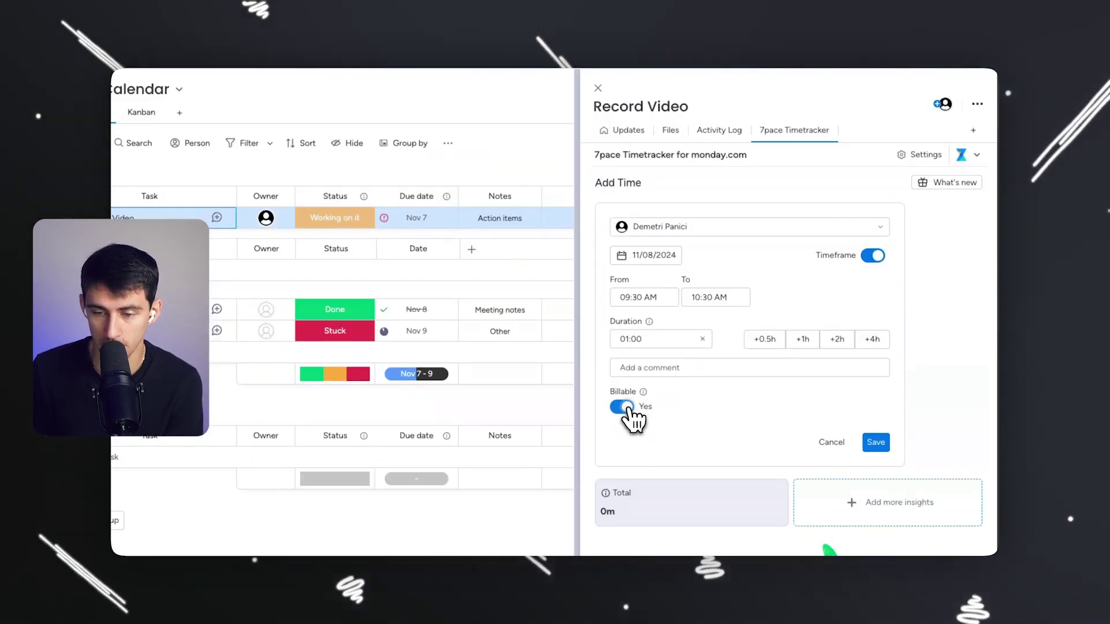
{"action": "left_click", "coordinate": [879, 445]}
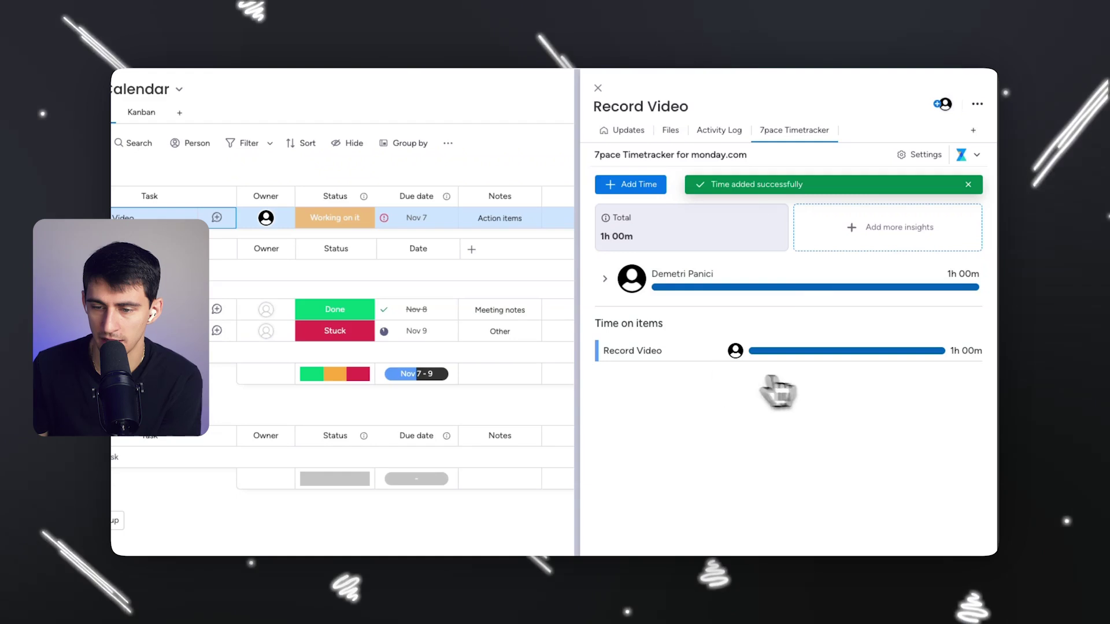
- Reopen Record Video's 7pace Timetracker log and expand the user's logged entries
{"action": "left_click", "coordinate": [537, 290]}
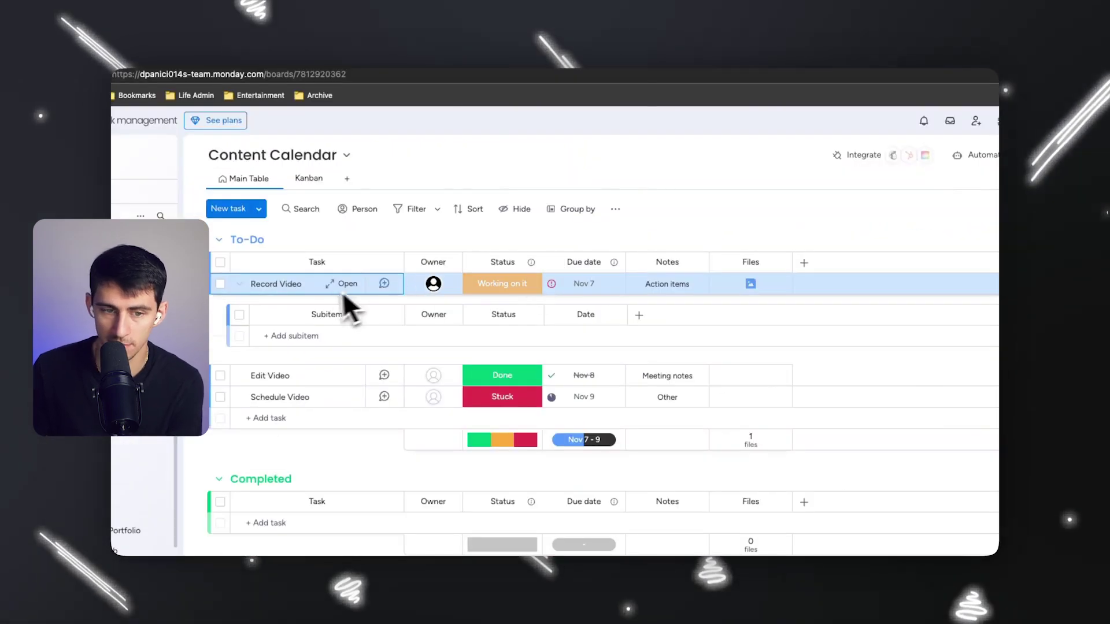
{"action": "left_click", "coordinate": [343, 284]}
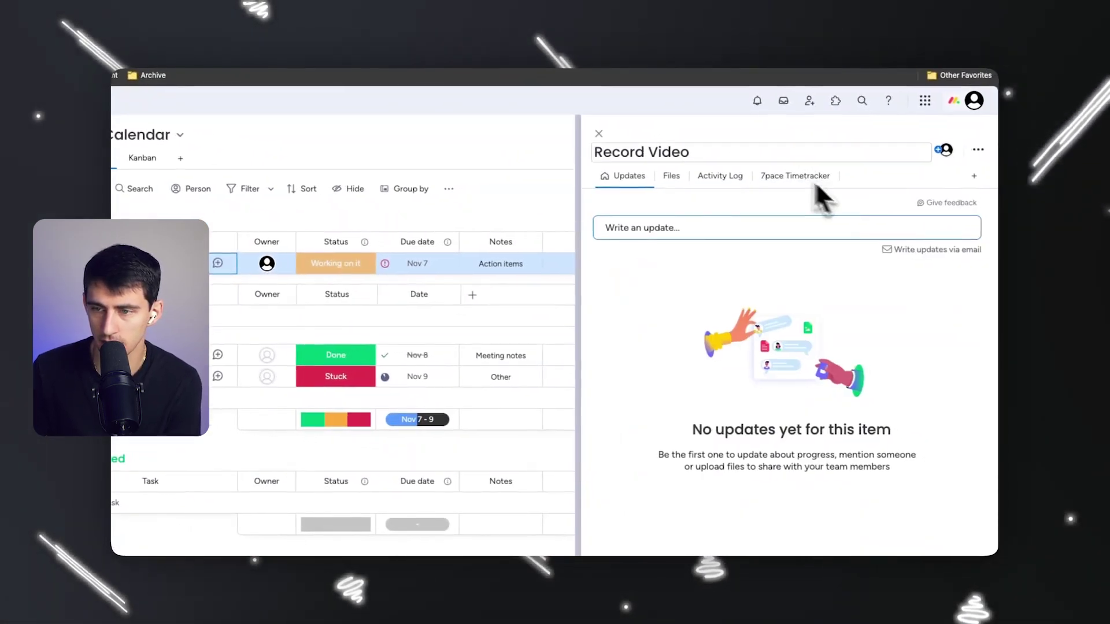
{"action": "left_click", "coordinate": [802, 178]}
{"action": "left_click", "coordinate": [605, 334]}
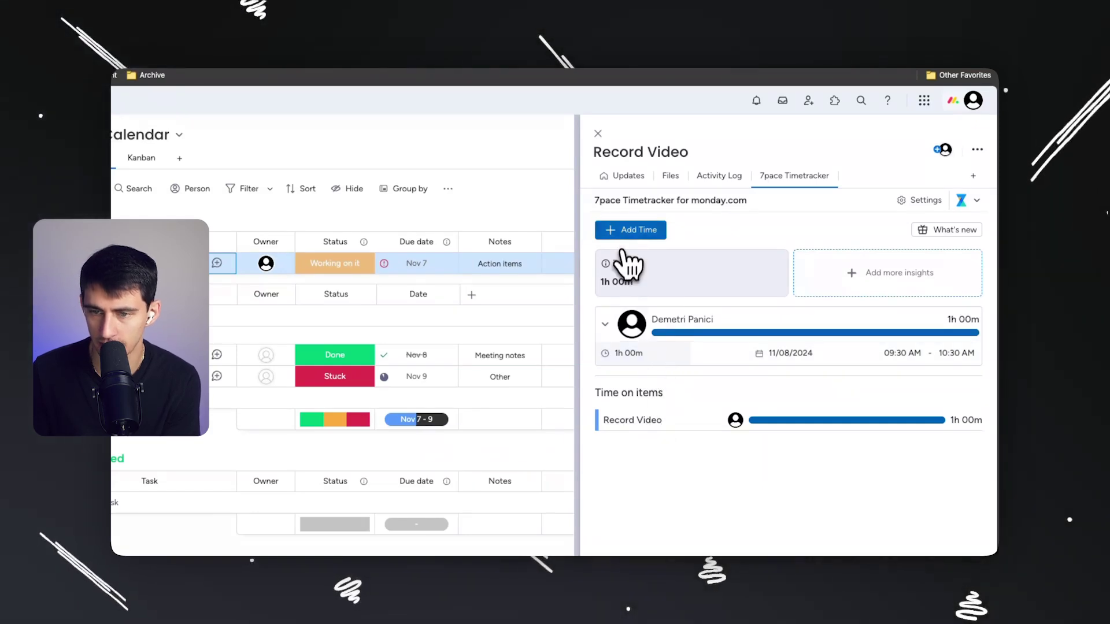
- Log a second Record Video entry for Demetri Panici from 12:30 PM to 02:05 PM (1h 35m)
{"action": "left_click", "coordinate": [625, 231]}
{"action": "left_click", "coordinate": [699, 214]}
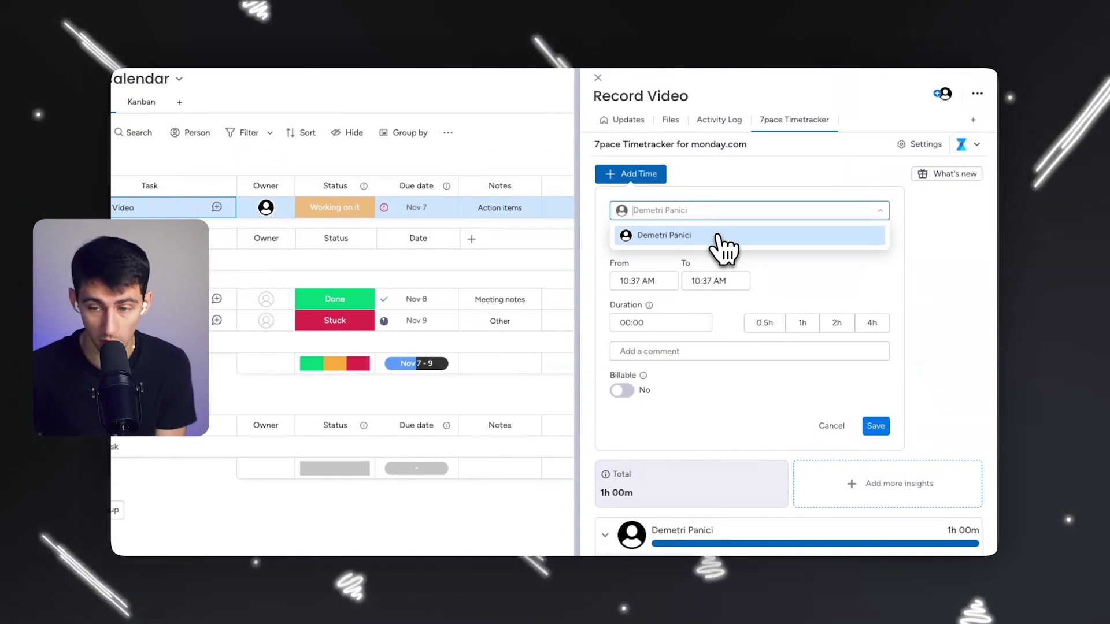
{"action": "left_click", "coordinate": [761, 236]}
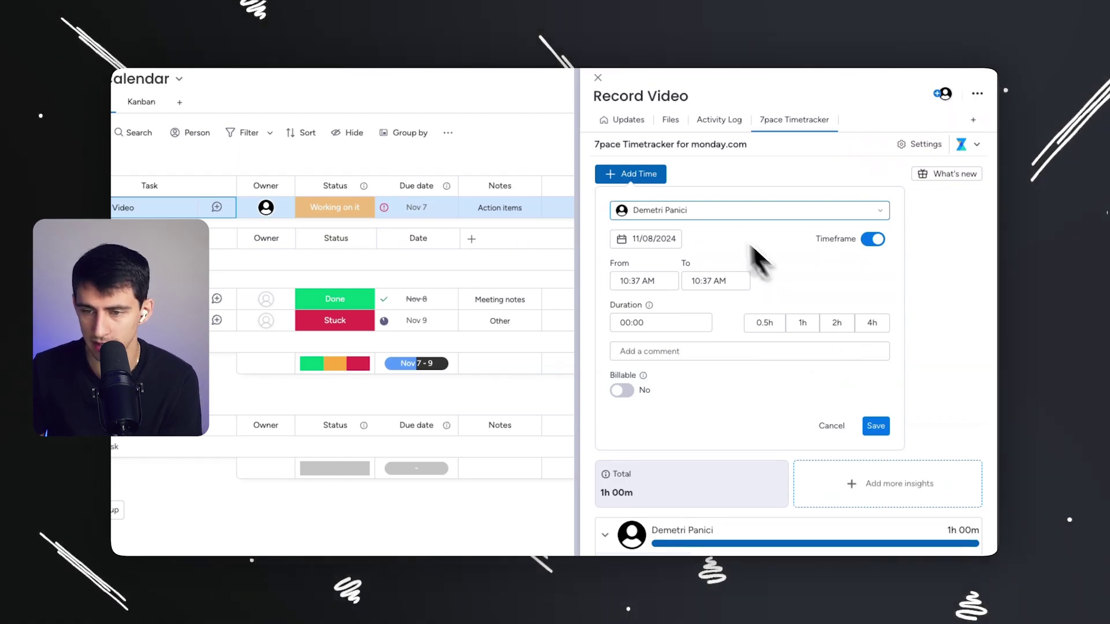
{"action": "scroll", "coordinate": [675, 512], "scroll_direction": "down", "scroll_amount": 1}
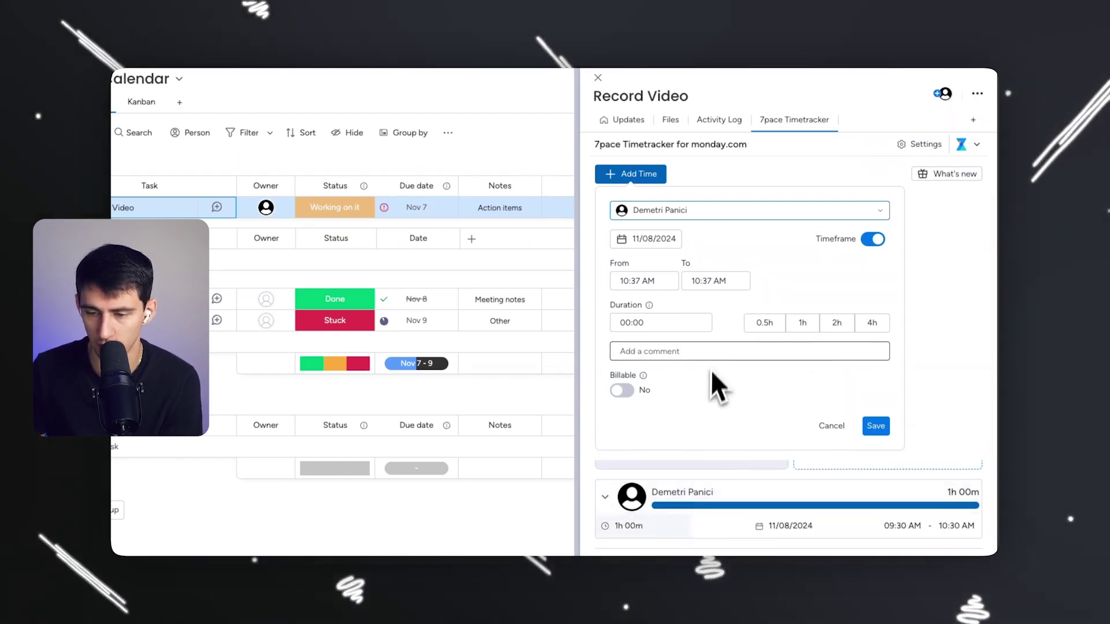
{"action": "left_click", "coordinate": [654, 281]}
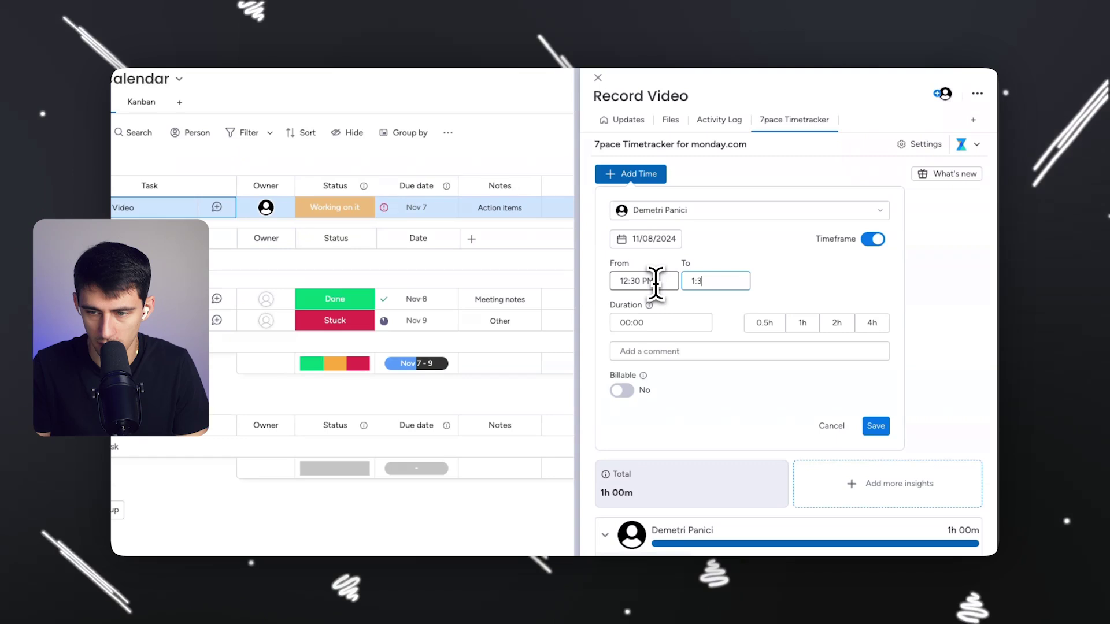
{"action": "left_click", "coordinate": [715, 281]}
{"action": "type", "text": "5pm"}
{"action": "type", "text": "02:05 PM"}
{"action": "key", "text": "Return"}
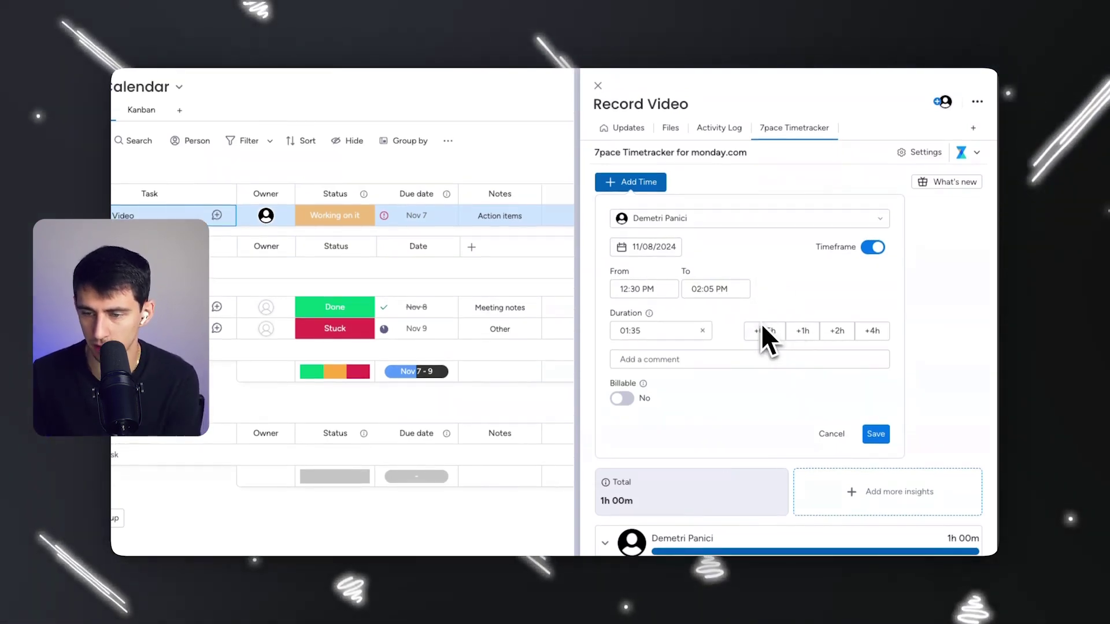
{"action": "left_click", "coordinate": [878, 436]}
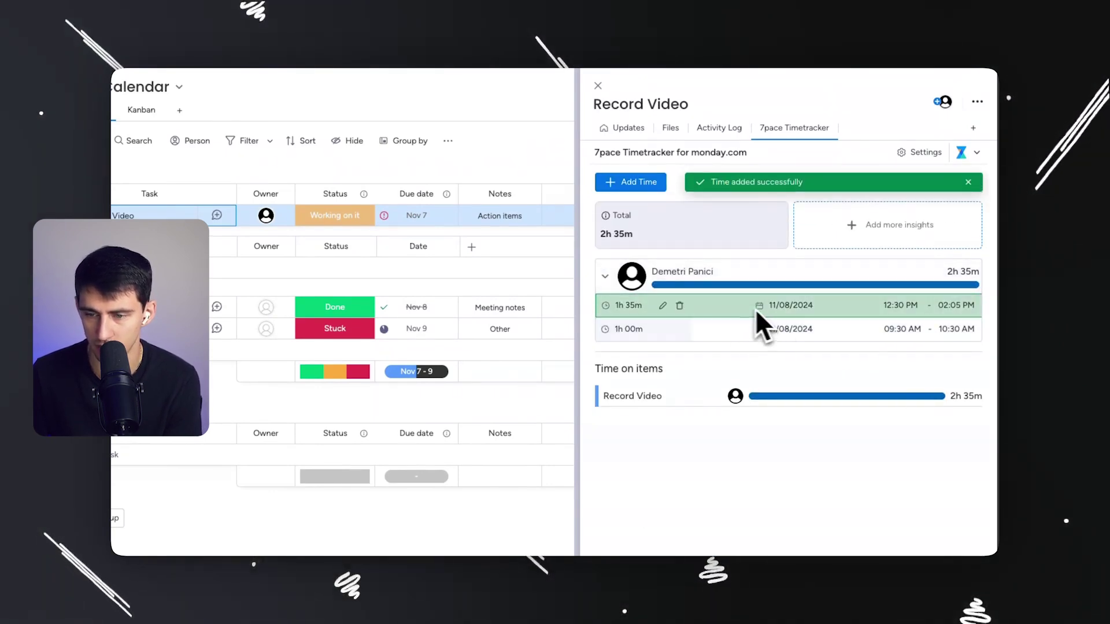
- Change the 1h 35m entry's date to November 9, 2024
{"action": "left_click", "coordinate": [662, 305]}
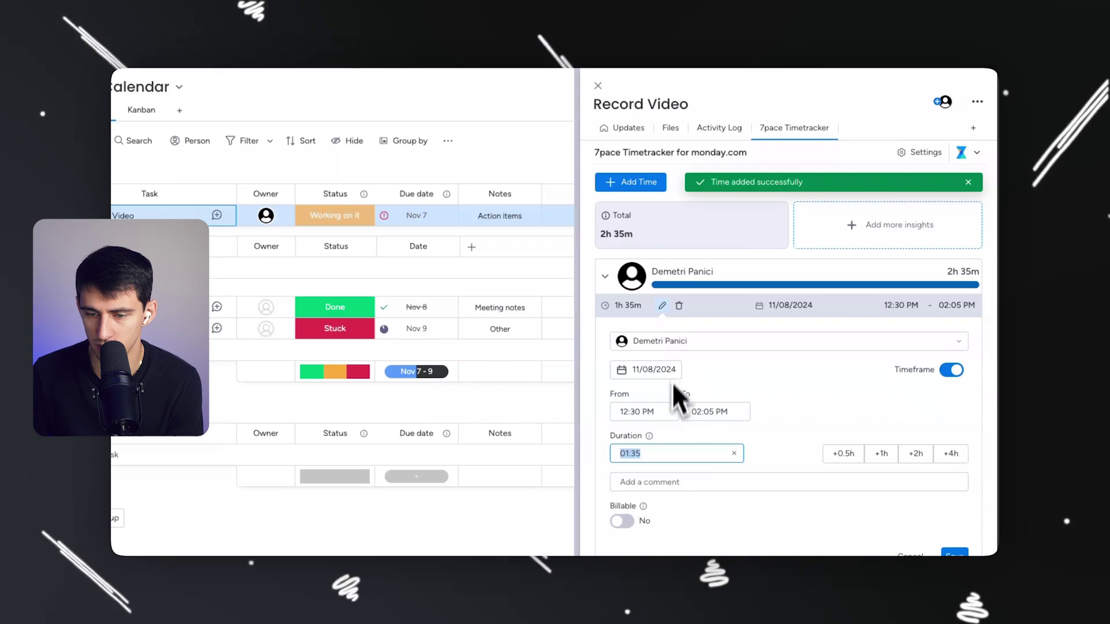
{"action": "left_click", "coordinate": [646, 374]}
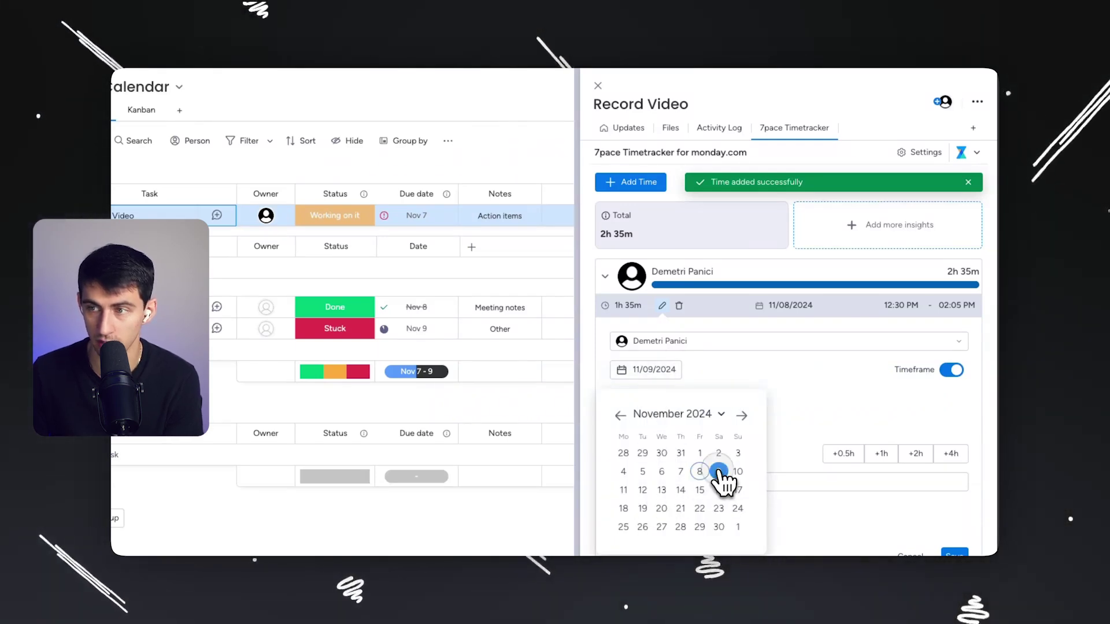
{"action": "left_click", "coordinate": [954, 520]}
- In 7pace Settings, set Planned Hours to a newly created Numbers column
{"action": "left_click", "coordinate": [969, 237]}
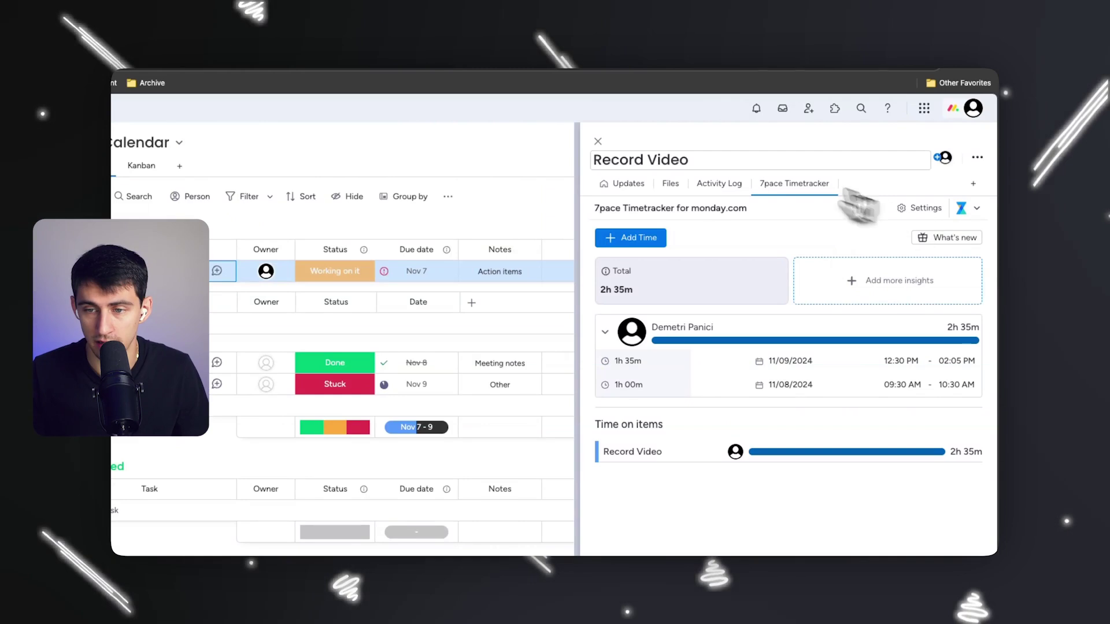
{"action": "left_click", "coordinate": [643, 239]}
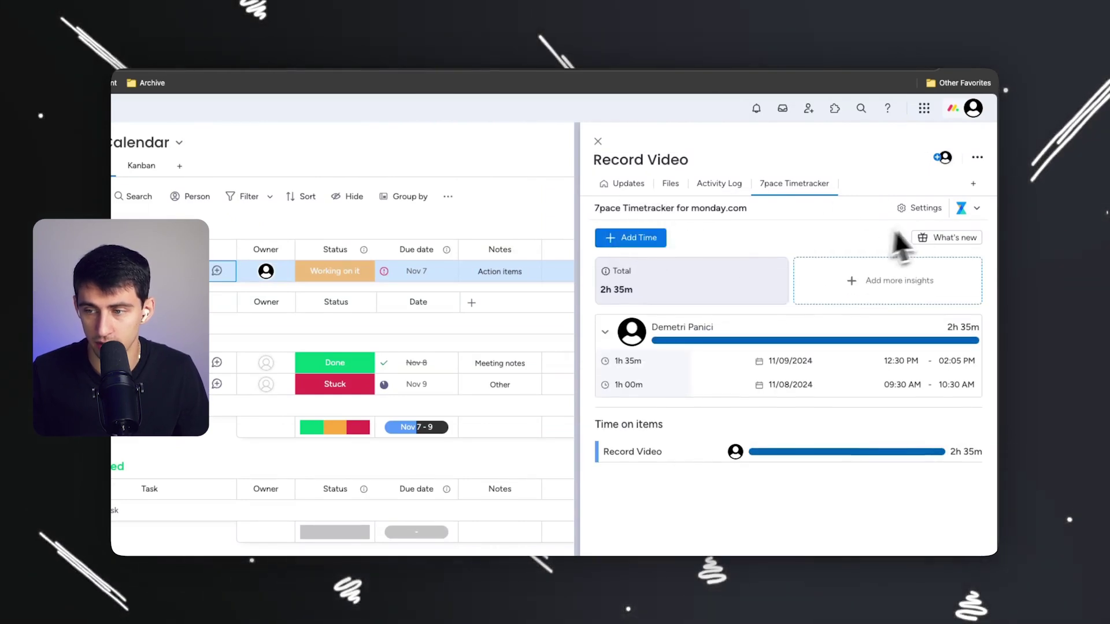
{"action": "left_click", "coordinate": [943, 208]}
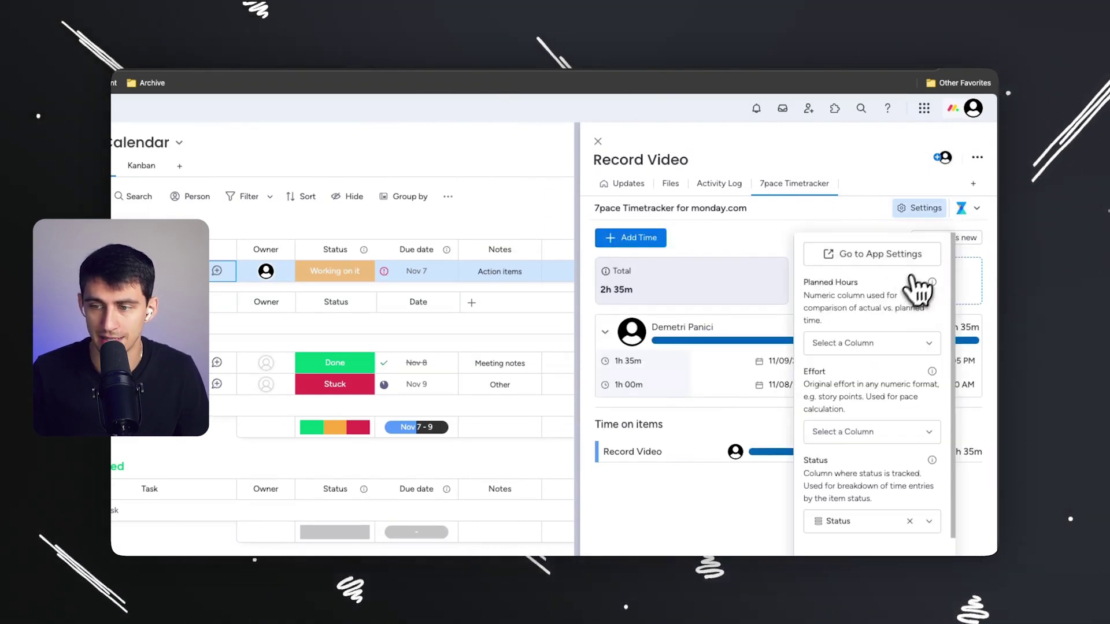
{"action": "left_click", "coordinate": [883, 352]}
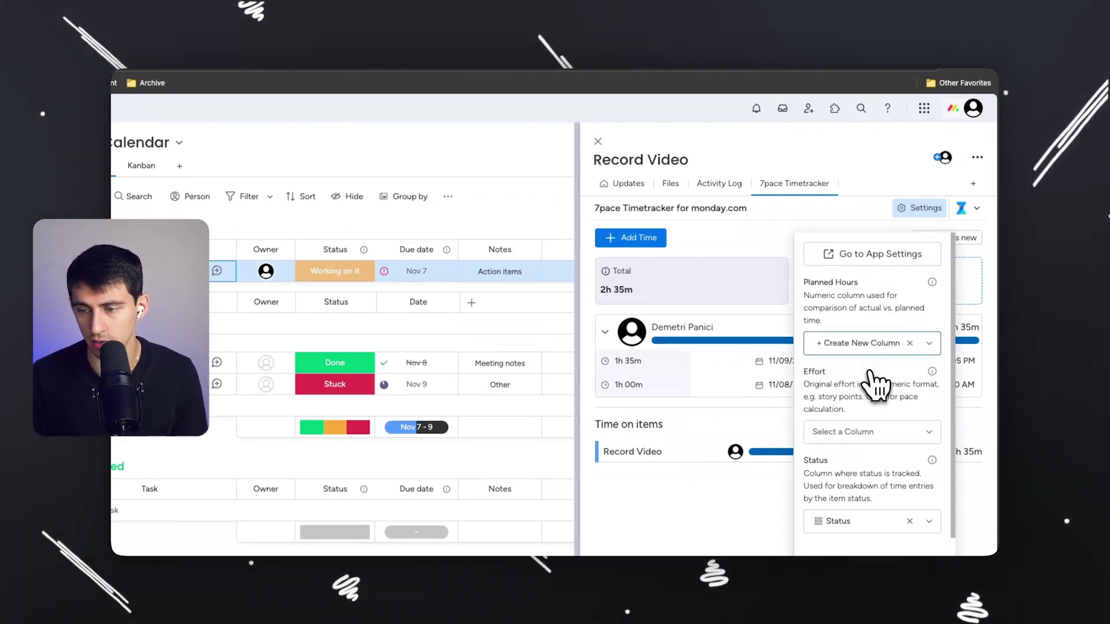
{"action": "left_click", "coordinate": [879, 322]}
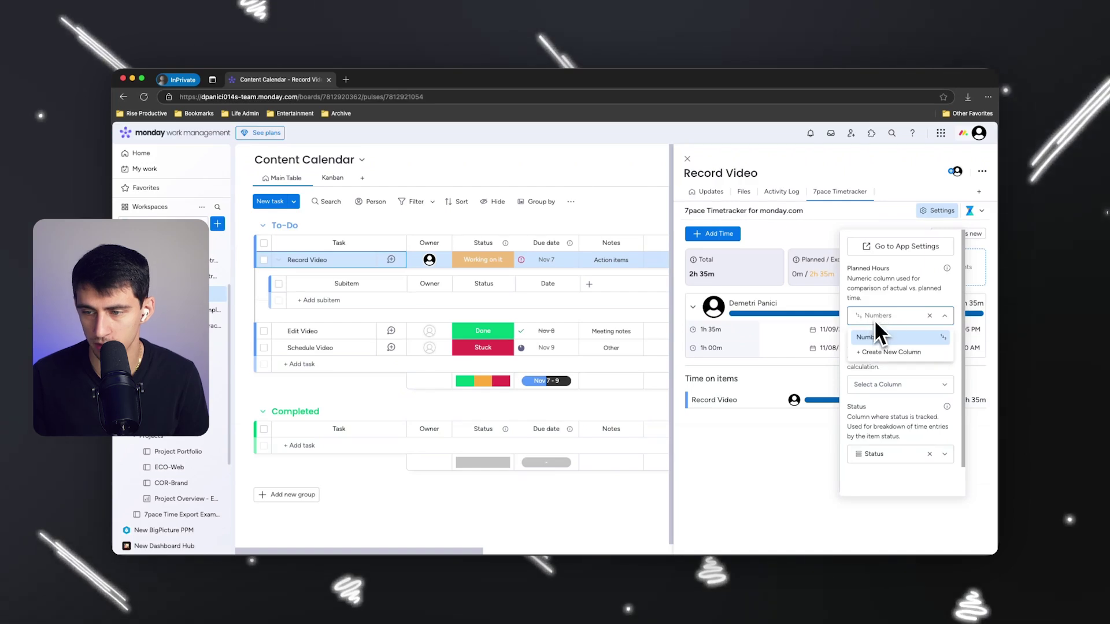
{"action": "left_click", "coordinate": [732, 260]}
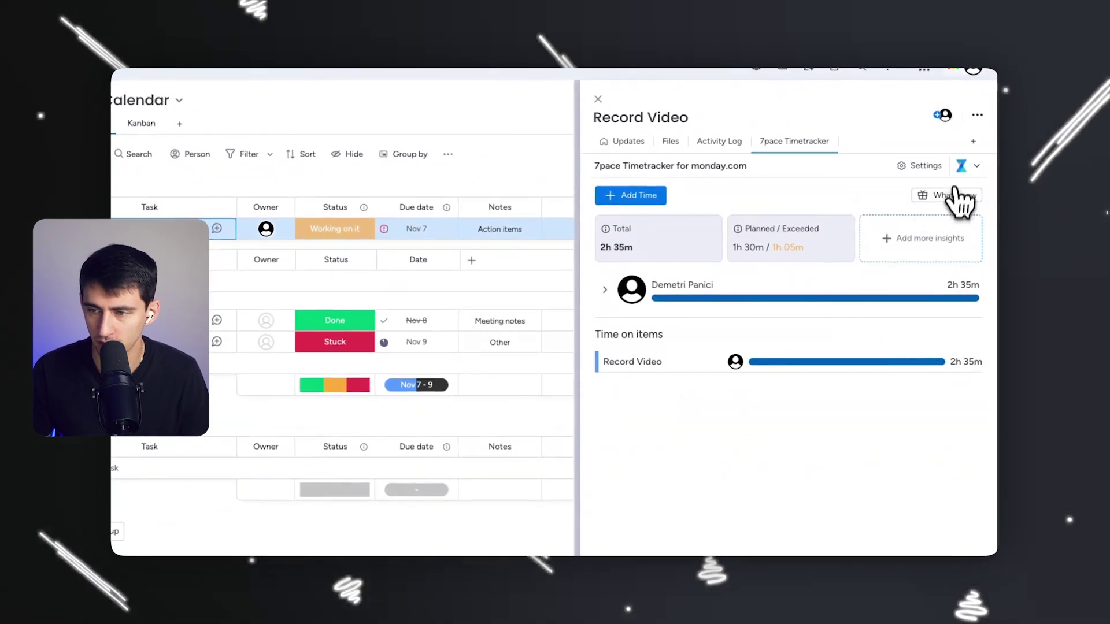
- Review the 7pace column settings and the 1h 35m entry, then close the Record Video item
{"action": "left_click", "coordinate": [919, 165]}
{"action": "scroll", "coordinate": [879, 469], "scroll_direction": "down", "scroll_amount": 1}
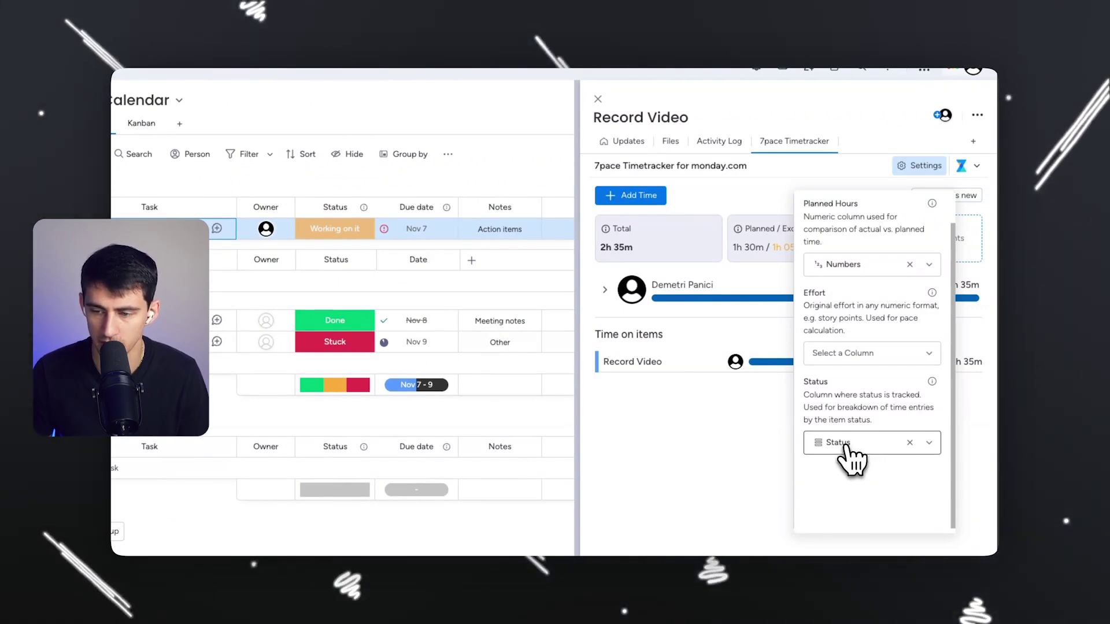
{"action": "left_click", "coordinate": [744, 365]}
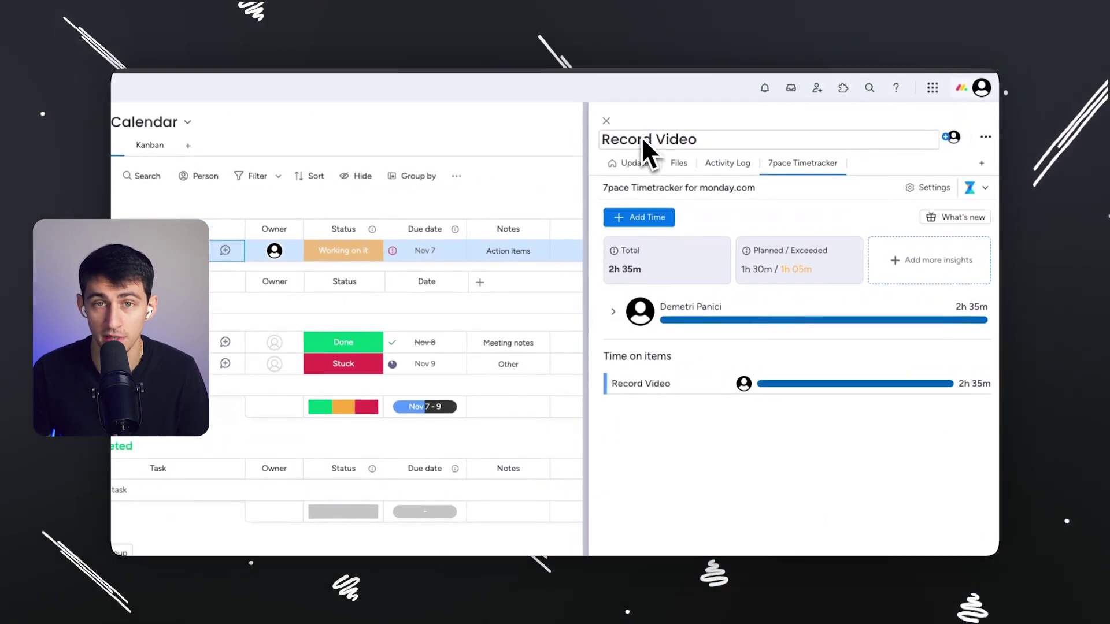
{"action": "left_click", "coordinate": [677, 314]}
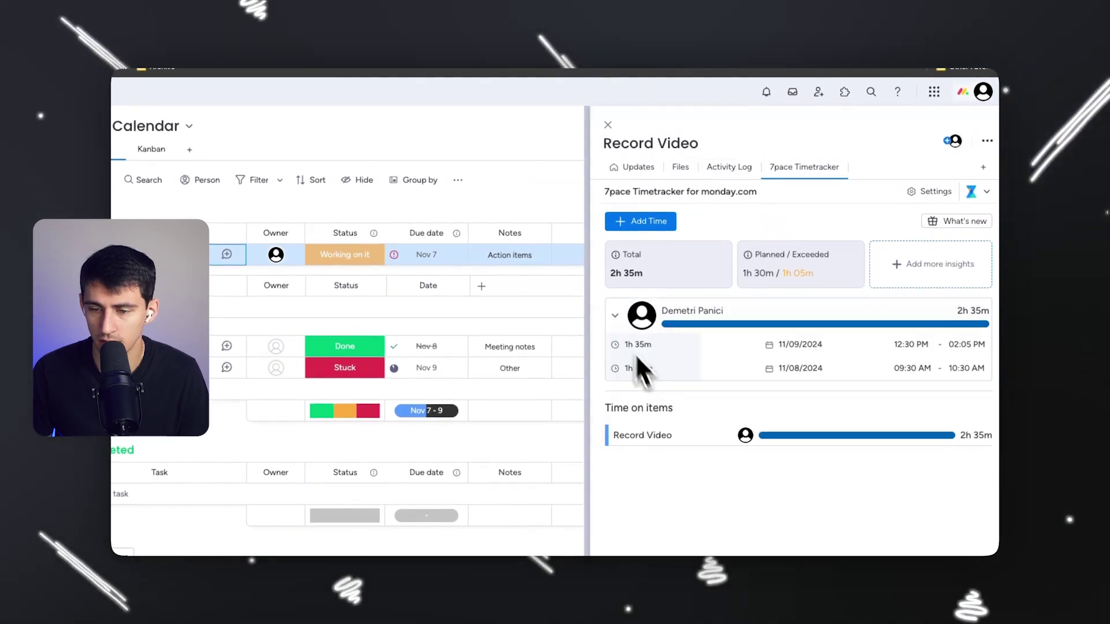
{"action": "left_click", "coordinate": [671, 346]}
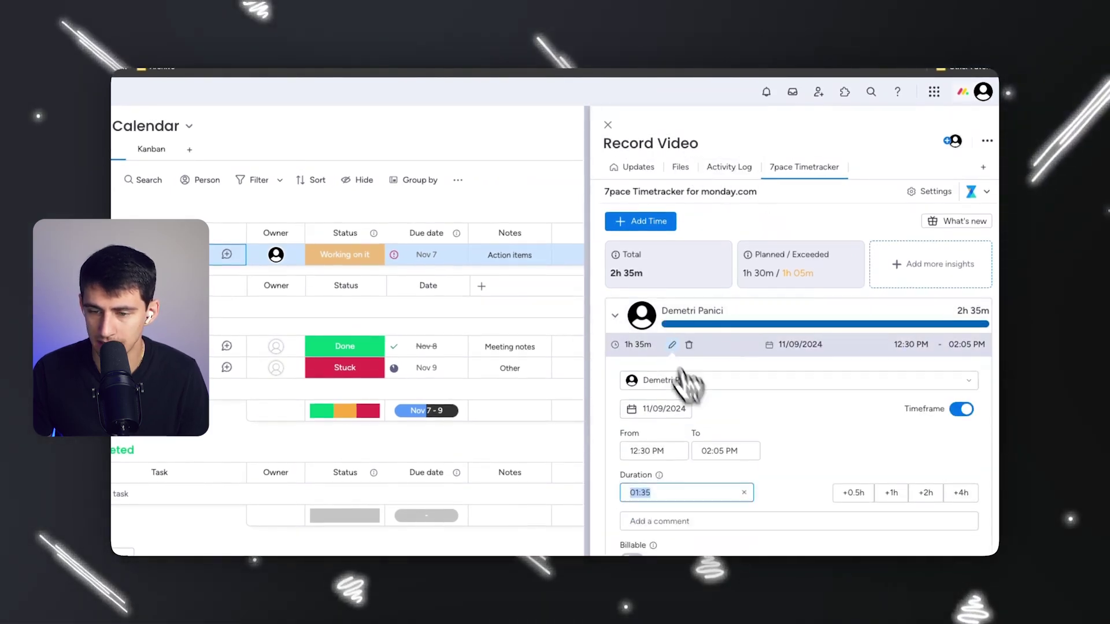
{"action": "left_click", "coordinate": [914, 545]}
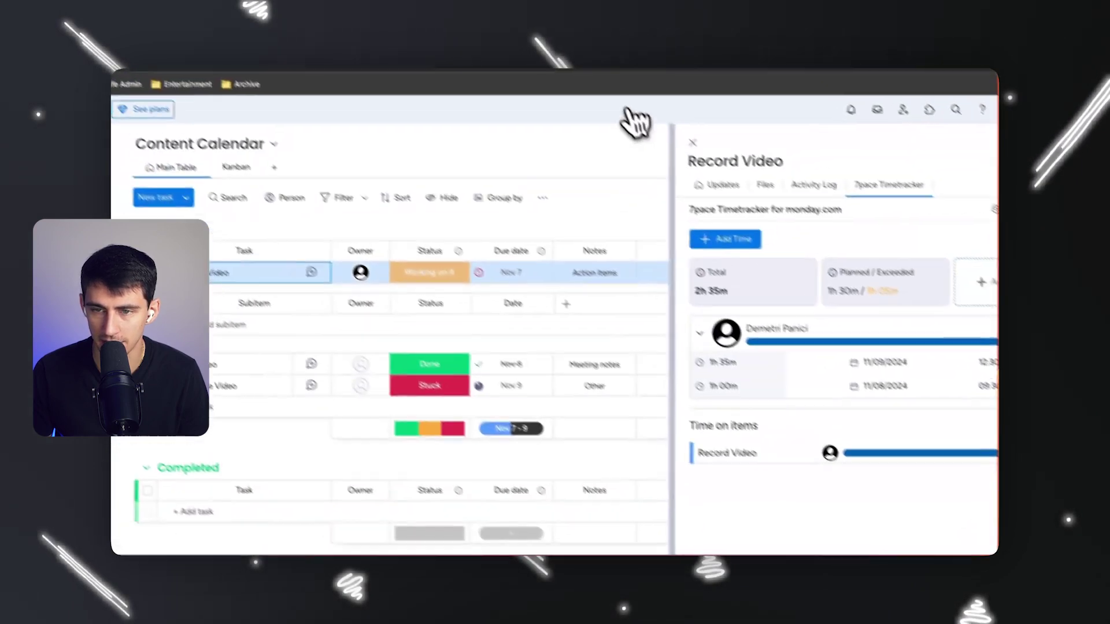
{"action": "left_click", "coordinate": [659, 139]}
- Set Record Video's status to Done and reopen the item to see time split by status
{"action": "left_click", "coordinate": [469, 296]}
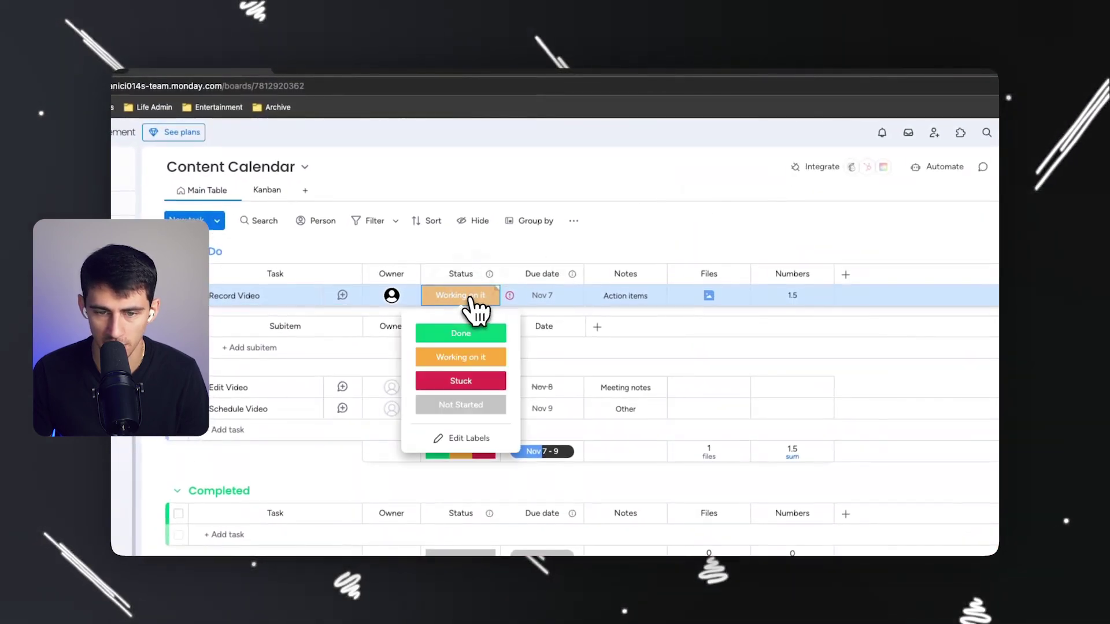
{"action": "left_click", "coordinate": [475, 382]}
{"action": "left_click", "coordinate": [463, 299]}
{"action": "left_click", "coordinate": [465, 333]}
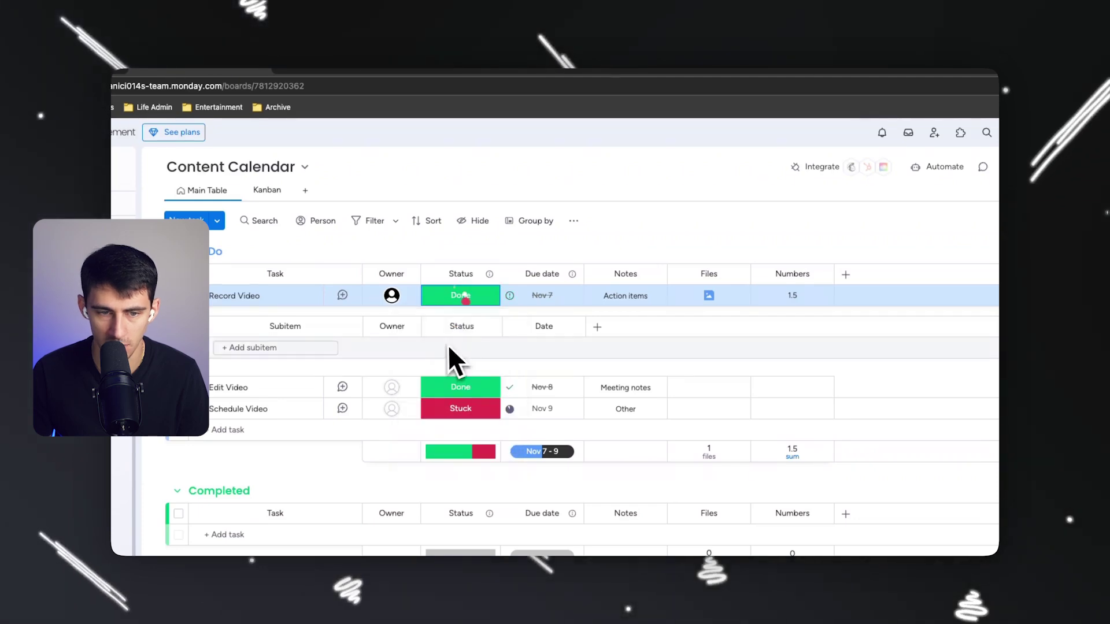
{"action": "left_click", "coordinate": [313, 259]}
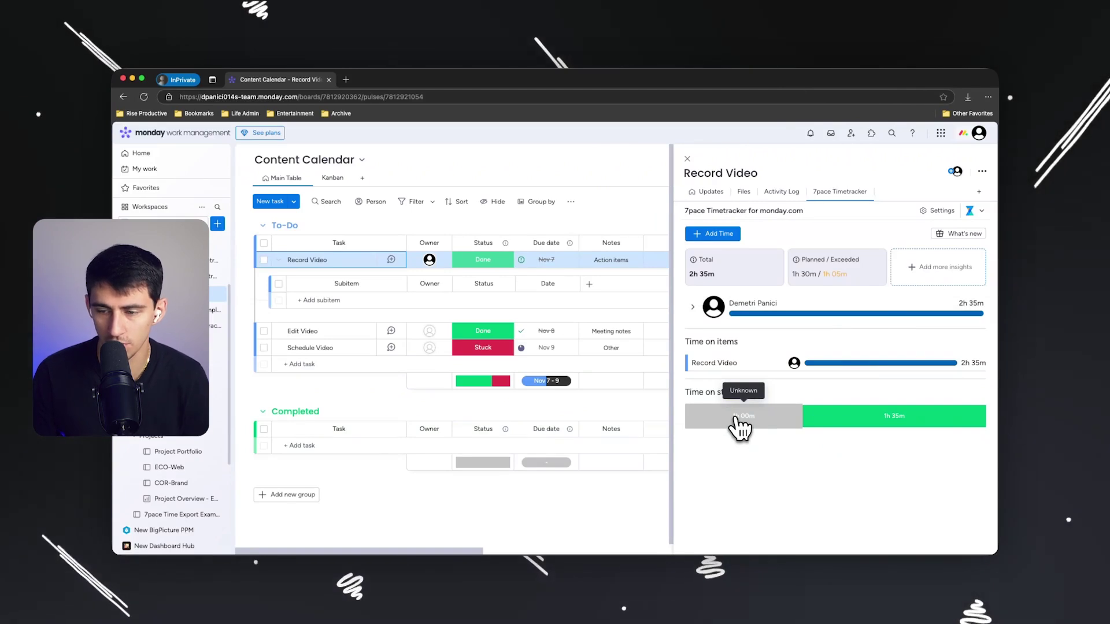
{"action": "left_click", "coordinate": [856, 421]}
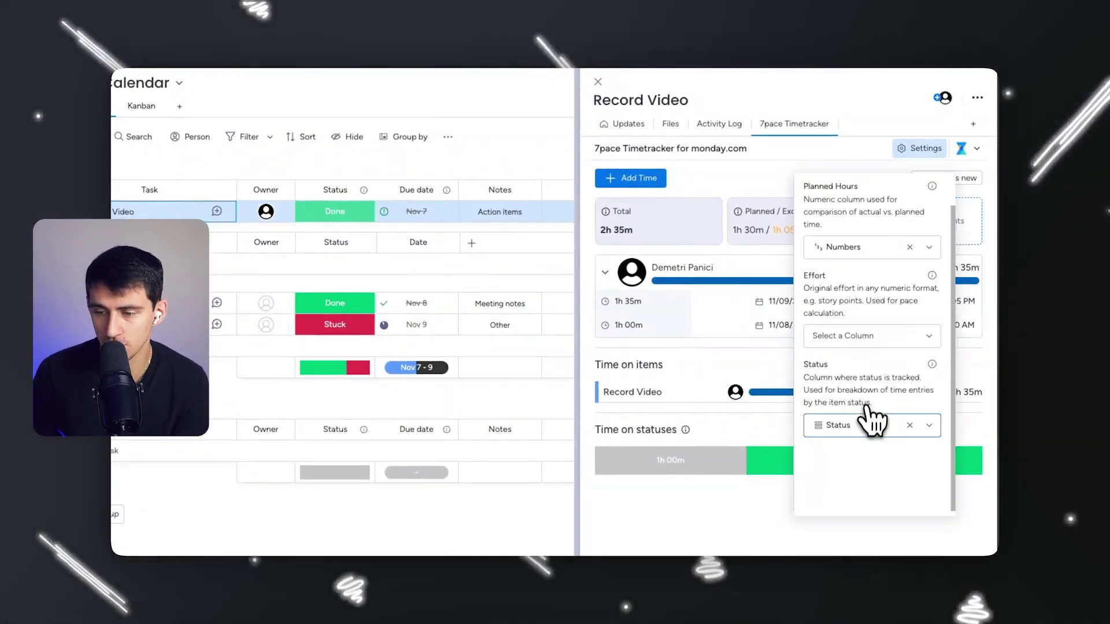
{"action": "left_click", "coordinate": [870, 423]}
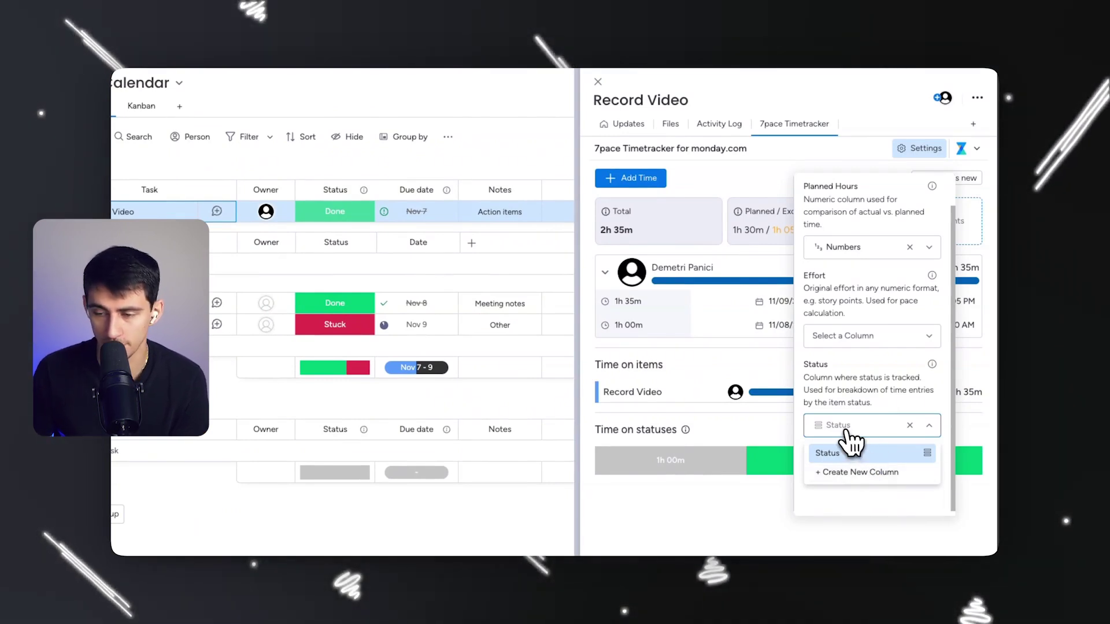
{"action": "left_click", "coordinate": [844, 426]}
{"action": "left_click", "coordinate": [754, 440]}
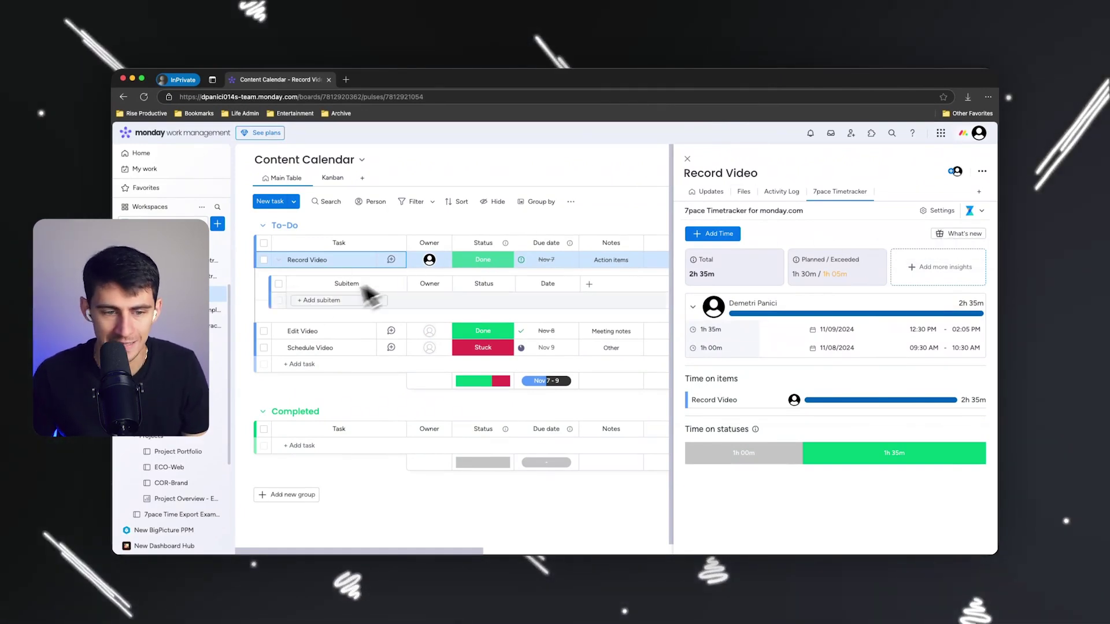
- Open Edit Video's 7pace tracker and set its status to Working on it
{"action": "left_click", "coordinate": [351, 332]}
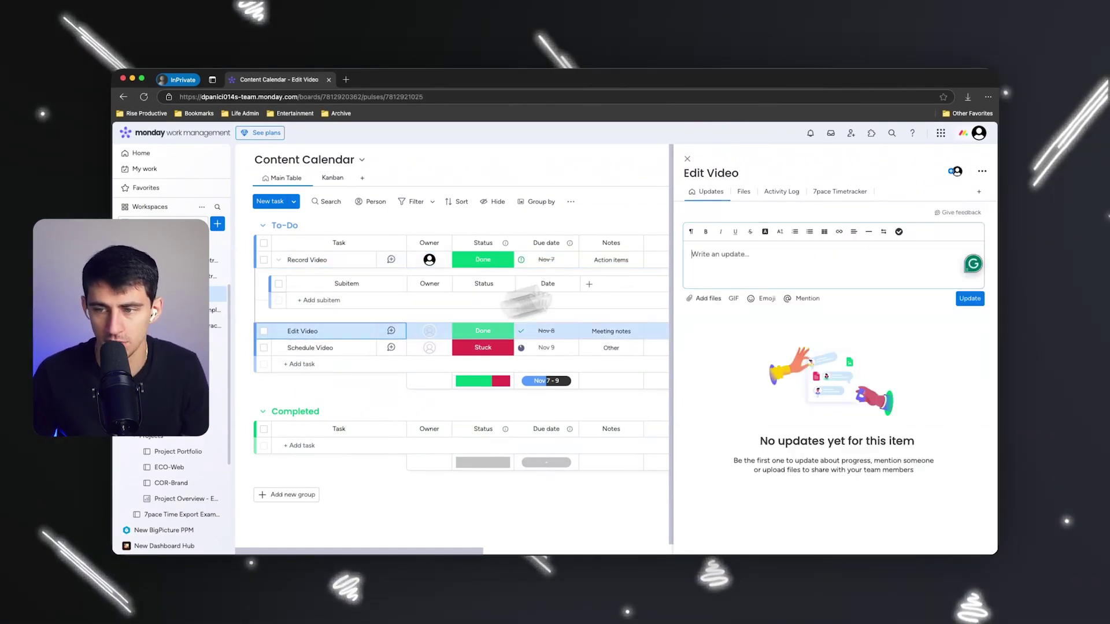
{"action": "left_click", "coordinate": [836, 192]}
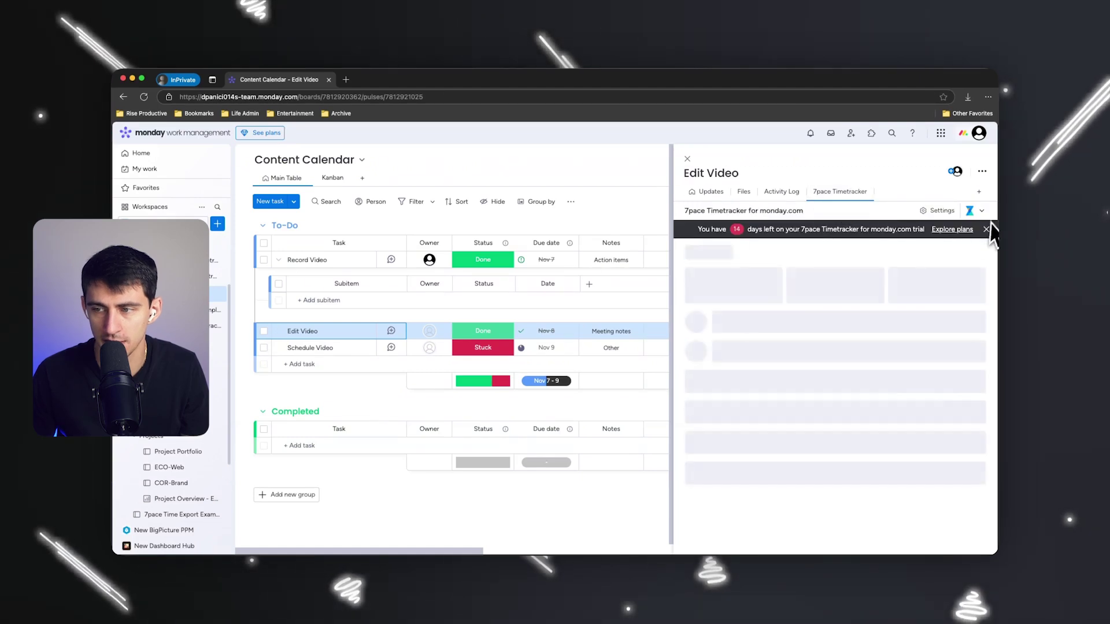
{"action": "left_click", "coordinate": [986, 230]}
{"action": "left_click", "coordinate": [725, 288]}
{"action": "left_click", "coordinate": [486, 337]}
{"action": "left_click", "coordinate": [483, 379]}
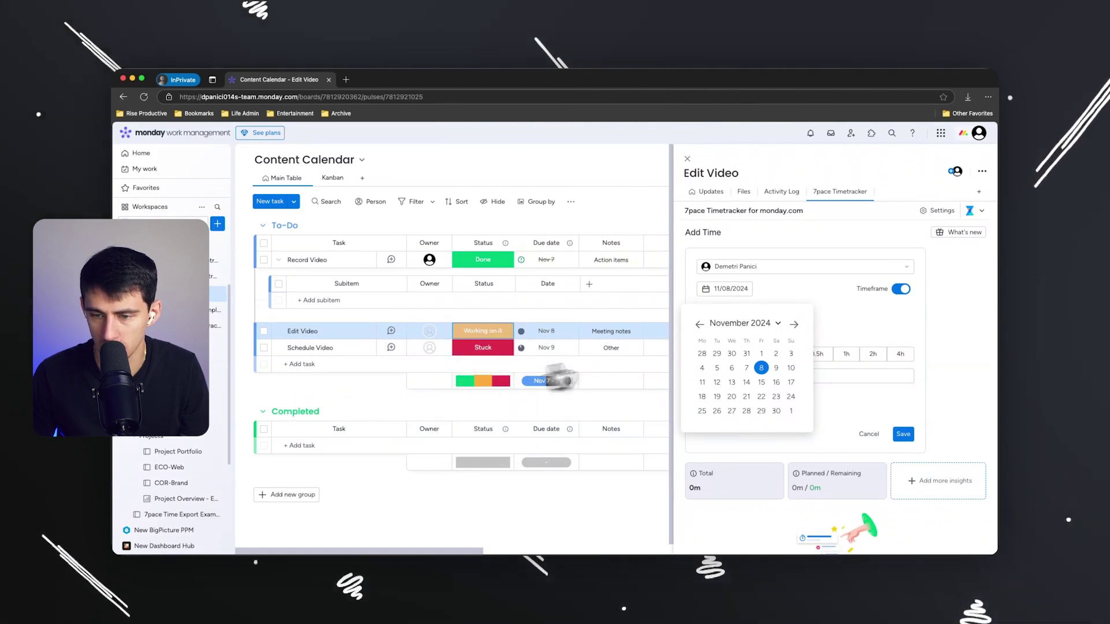
- Log a 4-hour 7pace entry on Edit Video dated 11/12/2024 and save it
{"action": "left_click", "coordinate": [717, 383]}
{"action": "left_click", "coordinate": [897, 359]}
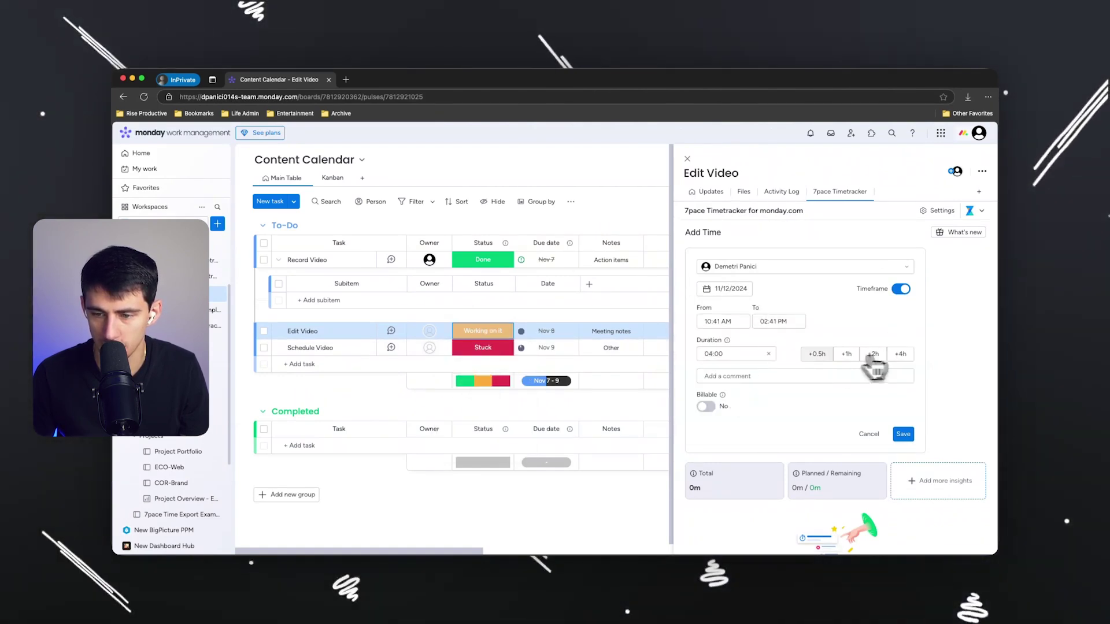
{"action": "left_click", "coordinate": [900, 291]}
{"action": "left_click", "coordinate": [903, 291]}
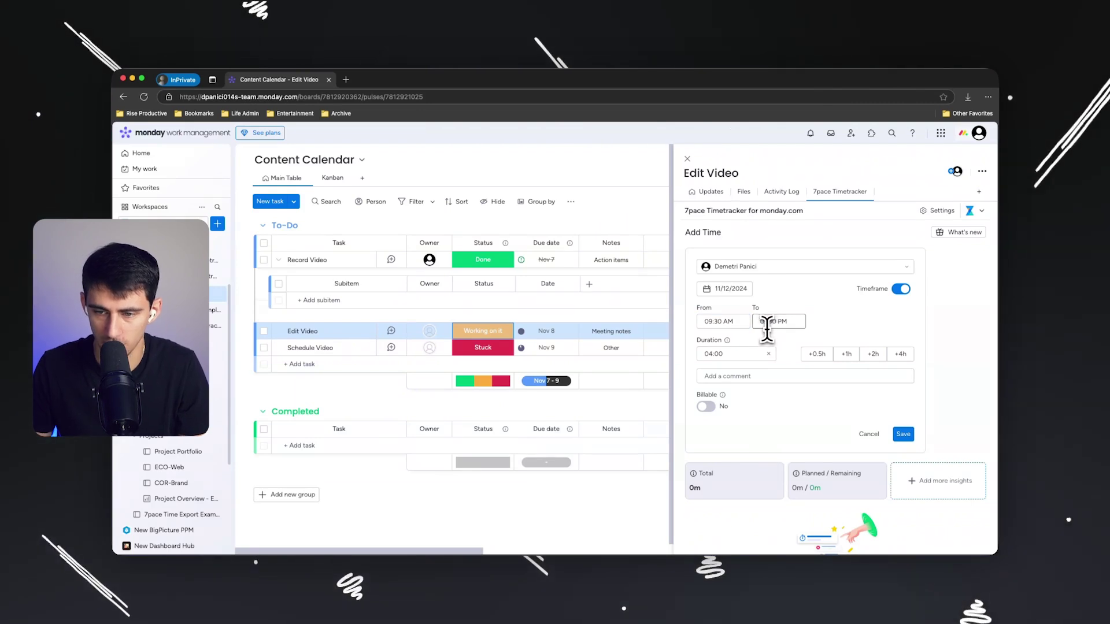
{"action": "left_click", "coordinate": [907, 441]}
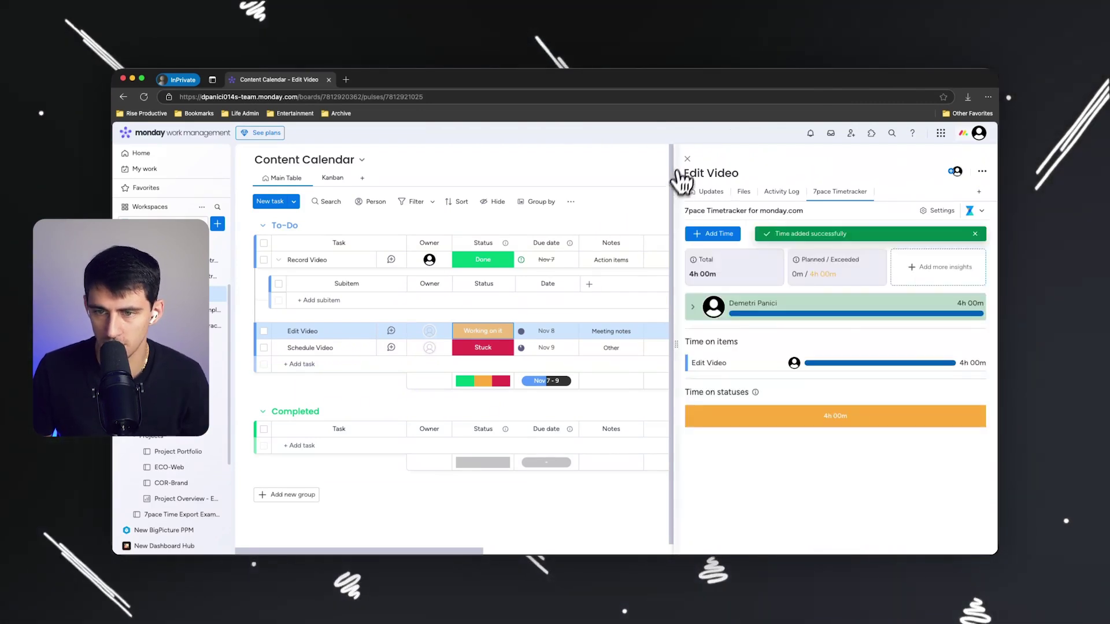
{"action": "left_click", "coordinate": [685, 161]}
- Enter 5 planned hours for Edit Video and view its tracker showing 1h 00m remaining
{"action": "left_click", "coordinate": [753, 380]}
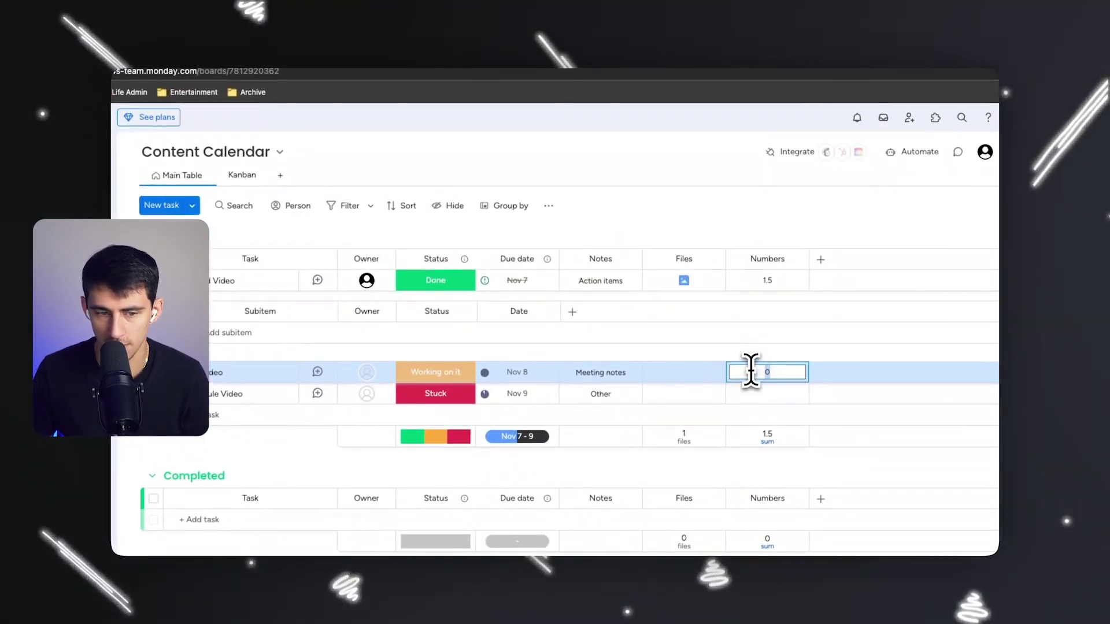
{"action": "mouse_move", "coordinate": [312, 325]}
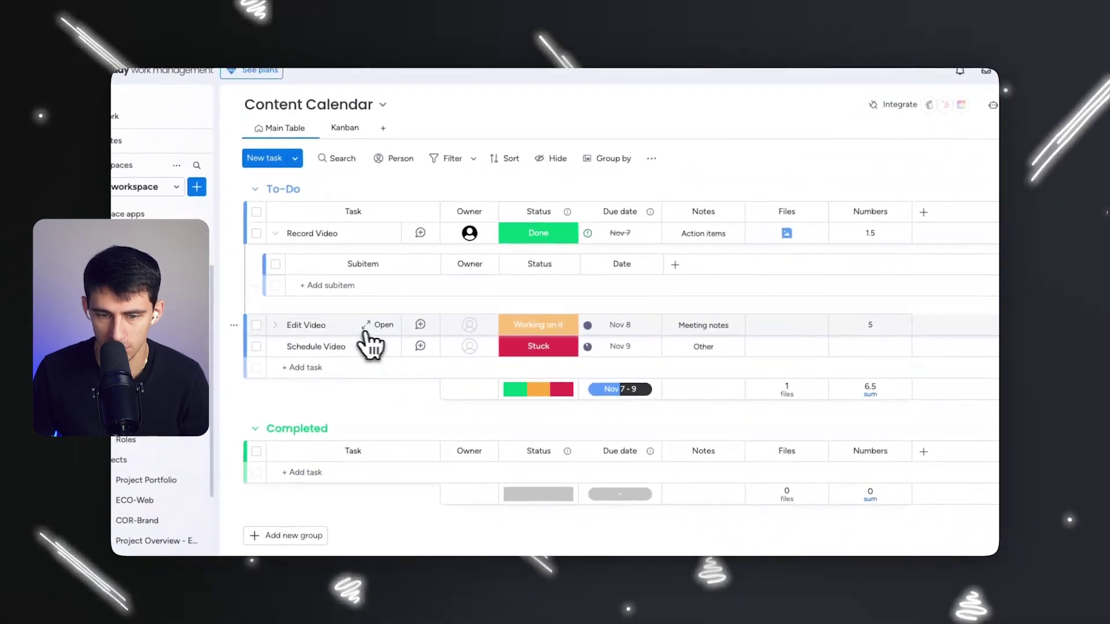
{"action": "left_click", "coordinate": [369, 325]}
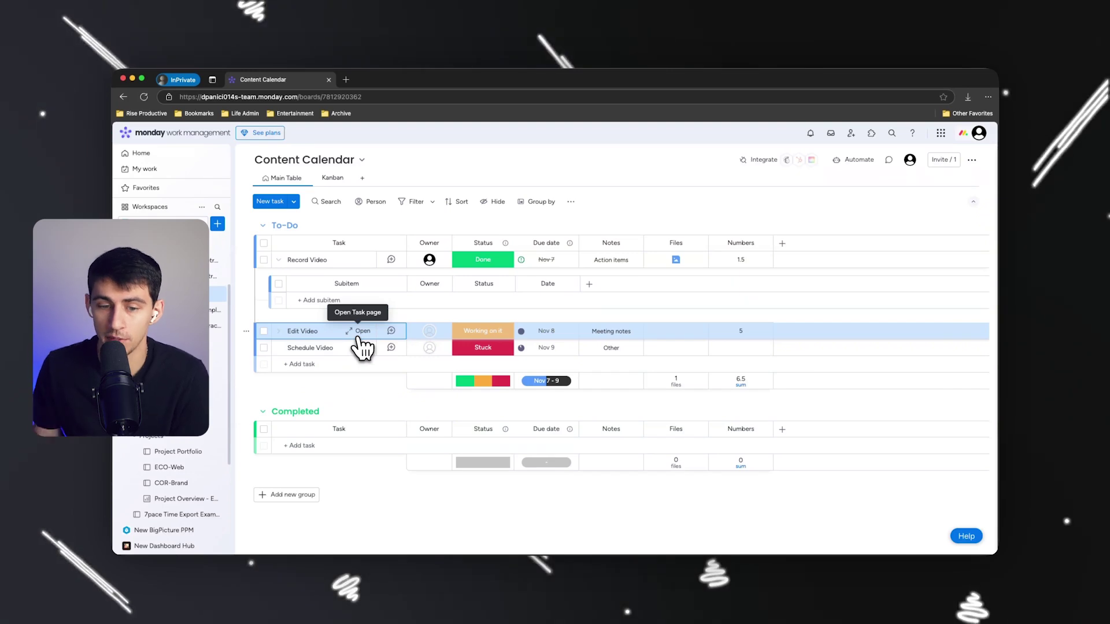
{"action": "left_click", "coordinate": [359, 334]}
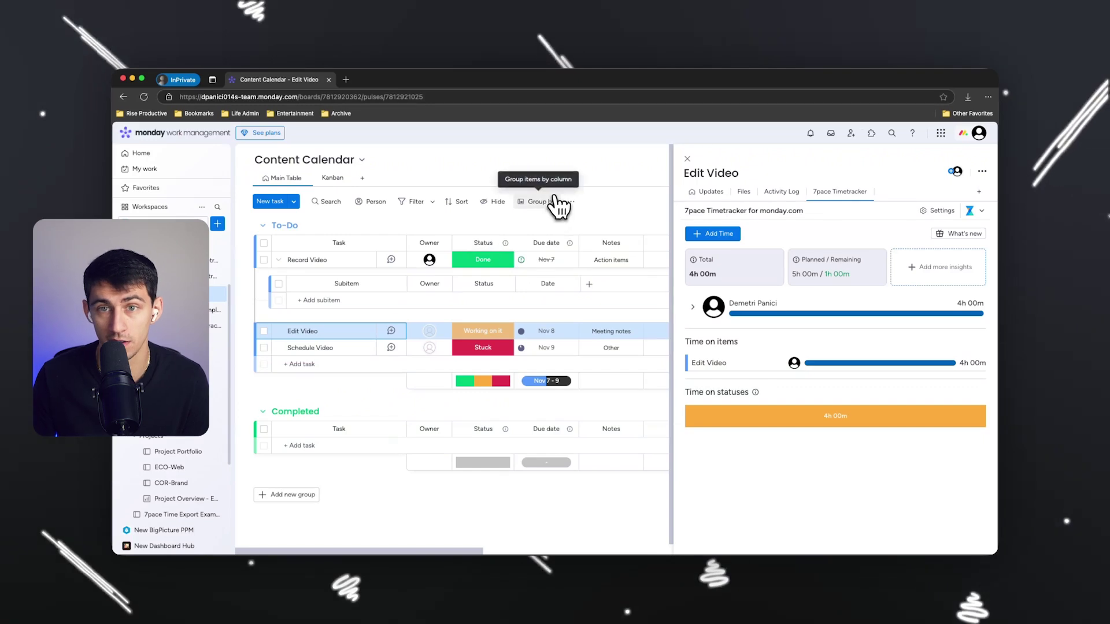
- Close the Edit Video item panel to return to the full Content Calendar board
{"action": "left_click", "coordinate": [689, 163]}
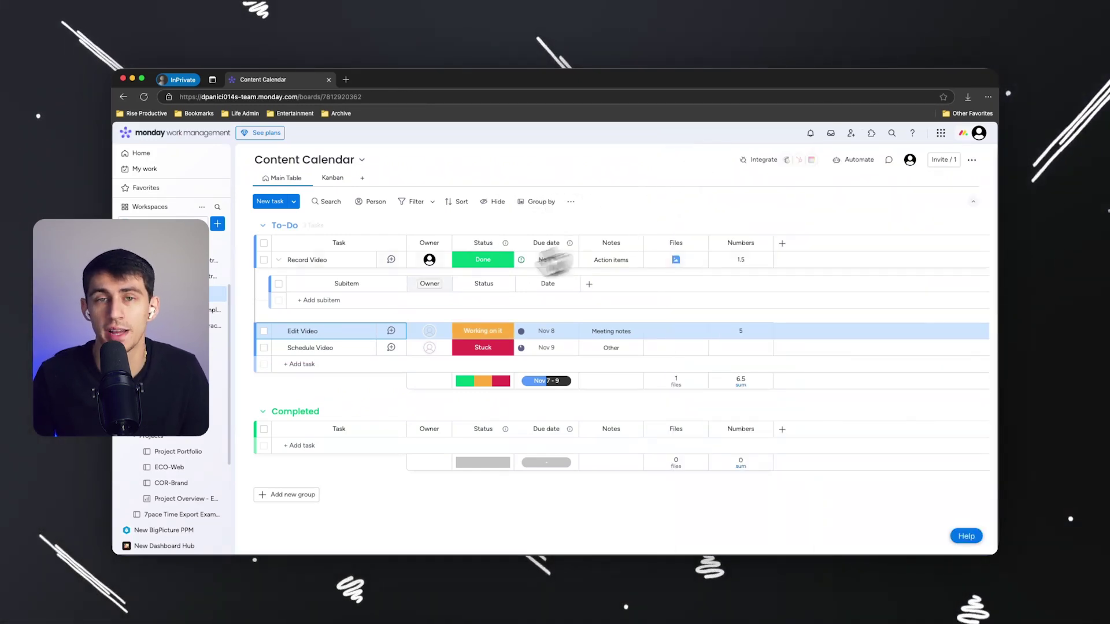